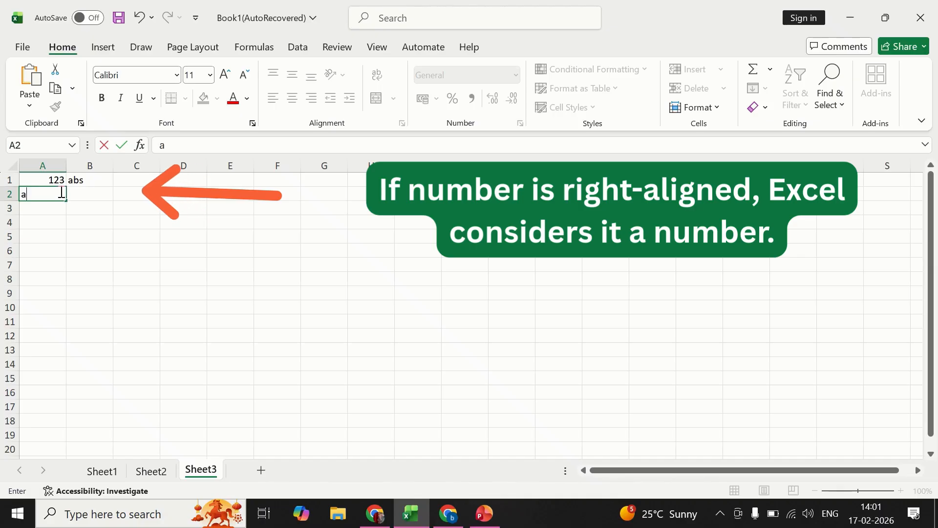
# Enter as12 in cell A2 and jump from B9 to the next data edge along its row
pyautogui.press('Return')
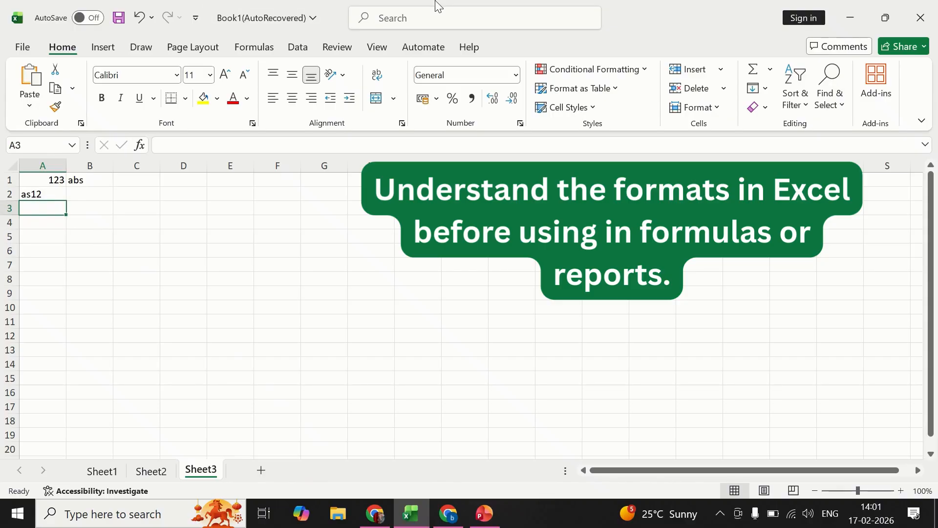
pyautogui.click(349, 19)
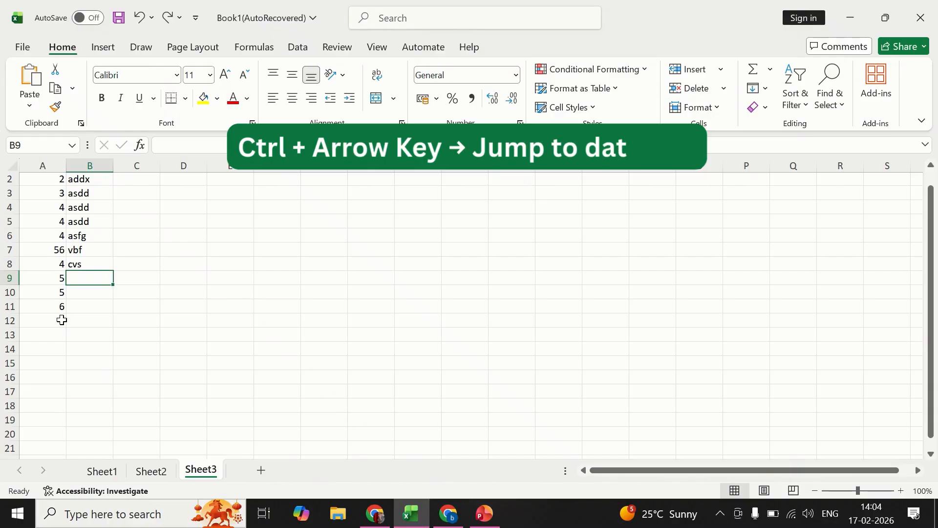
pyautogui.hotkey('ctrl', 'Right')
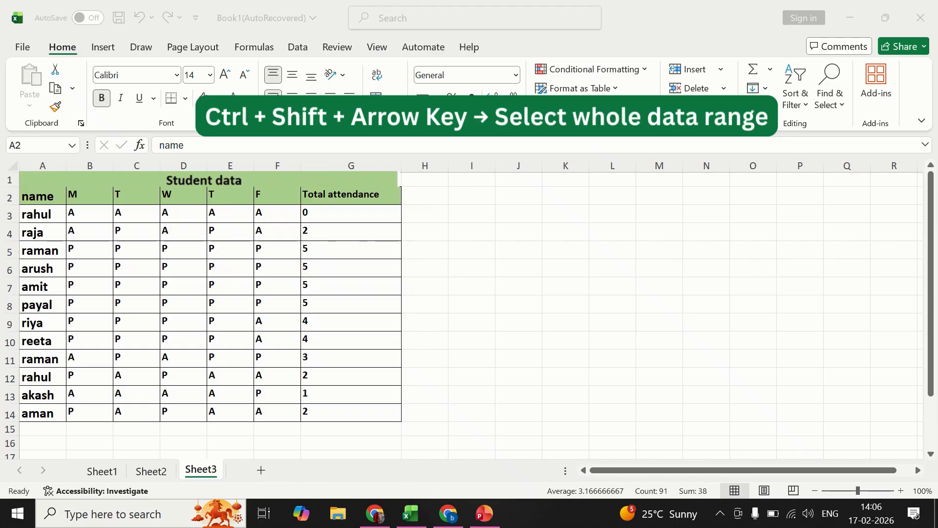
# Select the attendance table A2:G14, try left, centre and right alignment, and finish with its contents centred
pyautogui.hotkey('ctrl', 'shift', 'Right')
pyautogui.hotkey('ctrl', 'shift', 'Down')
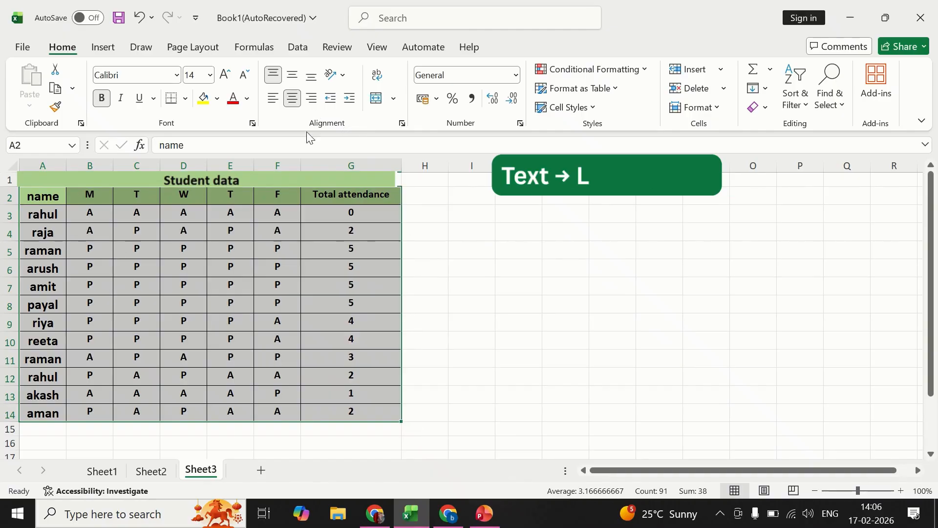
pyautogui.click(274, 99)
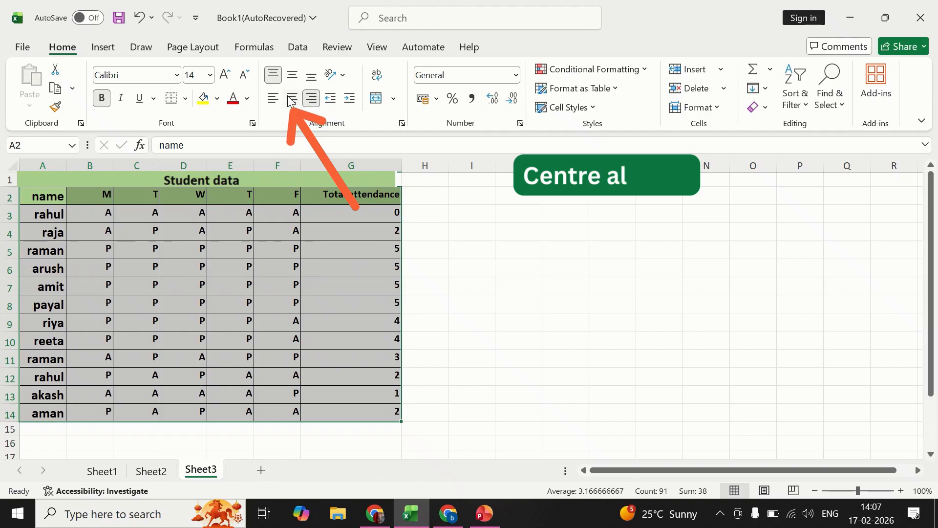
pyautogui.click(292, 100)
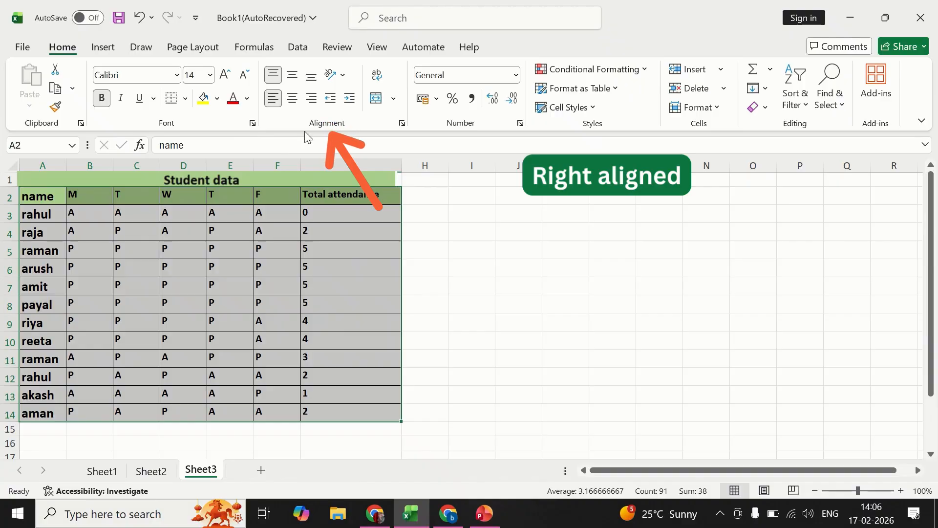
pyautogui.click(312, 99)
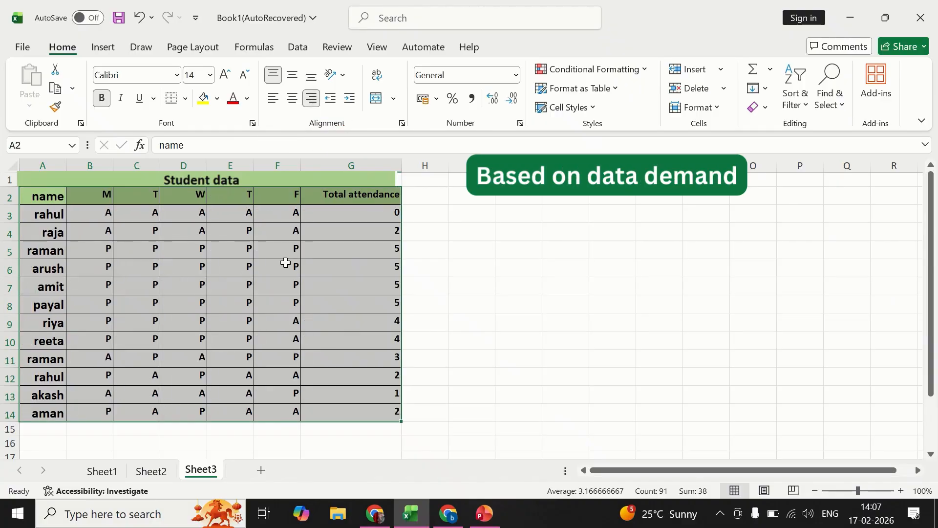
pyautogui.hotkey('ctrl', 'e')
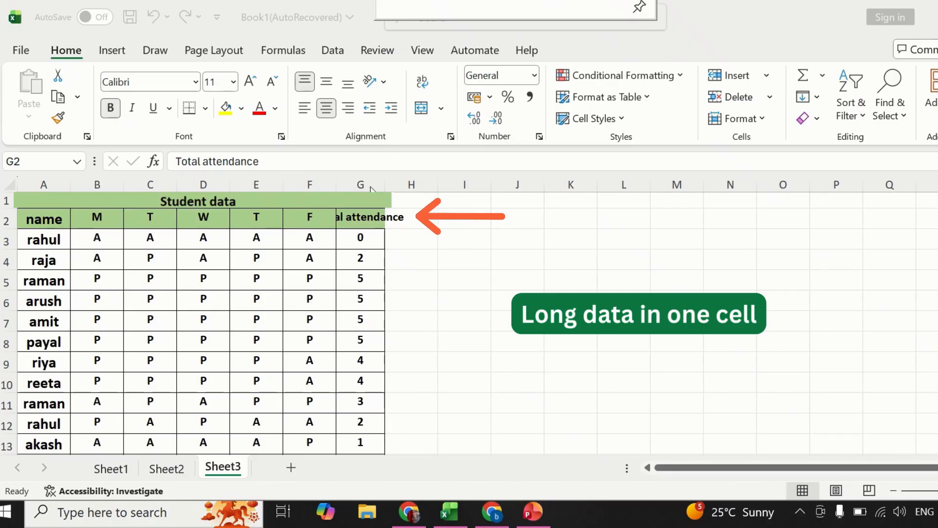
# Wrap the Total attendance heading in cell G2 within its narrow column
pyautogui.click(427, 88)
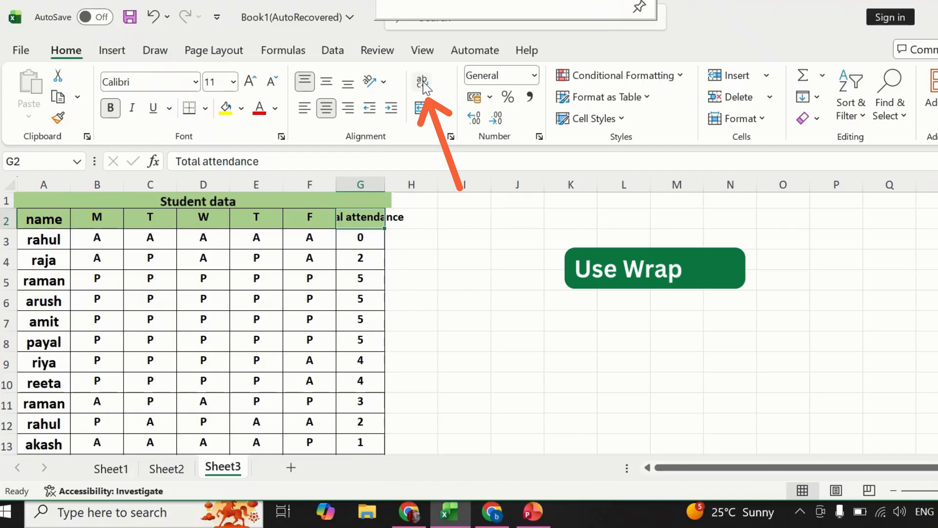
pyautogui.click(427, 88)
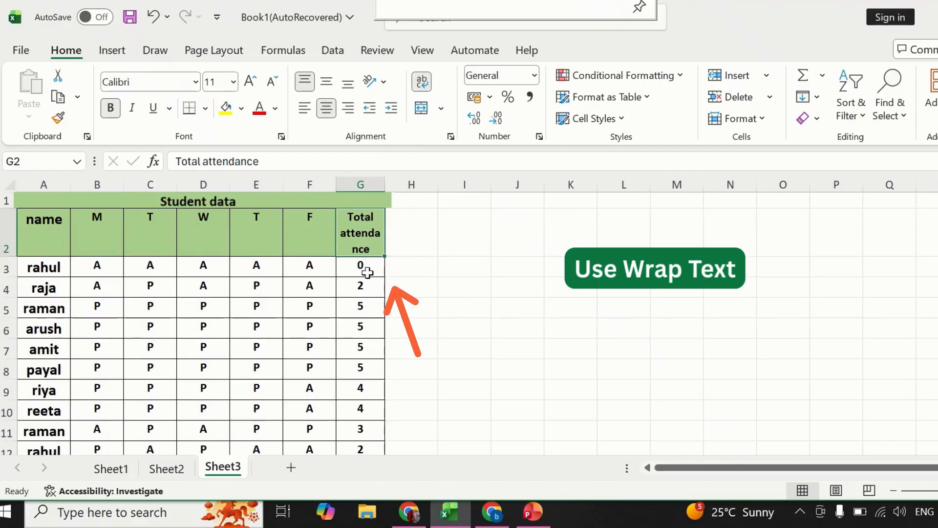
pyautogui.click(418, 260)
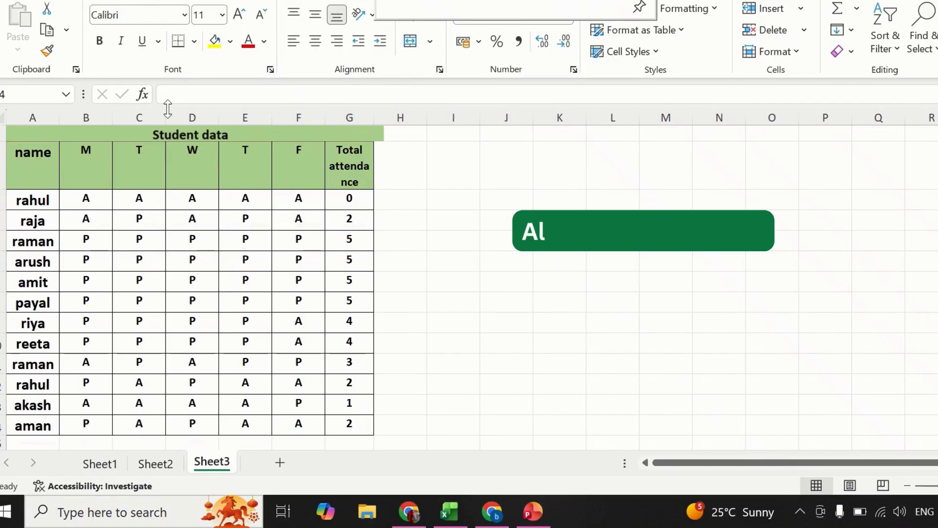
# Select the name heading in cell A2 and apply top alignment
pyautogui.click(22, 154)
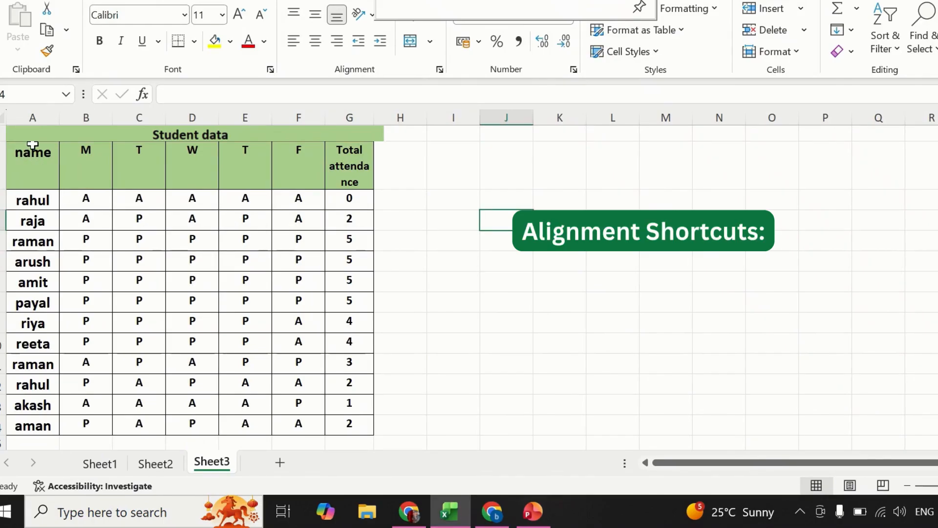
pyautogui.click(32, 145)
pyautogui.hotkey('alt', 'h')
pyautogui.press('a')
pyautogui.press('t')
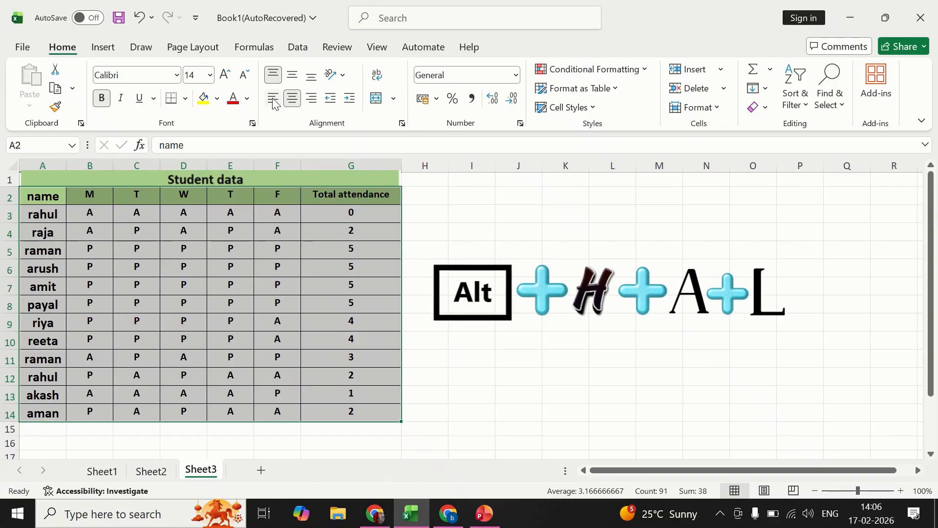
# Apply left and right alignment in turn to the attendance table A2:G14, and finish by centring it
pyautogui.hotkey('alt', 'h')
pyautogui.press('a')
pyautogui.press('l')
pyautogui.hotkey('alt', 'h')
pyautogui.press('a')
pyautogui.press('r')
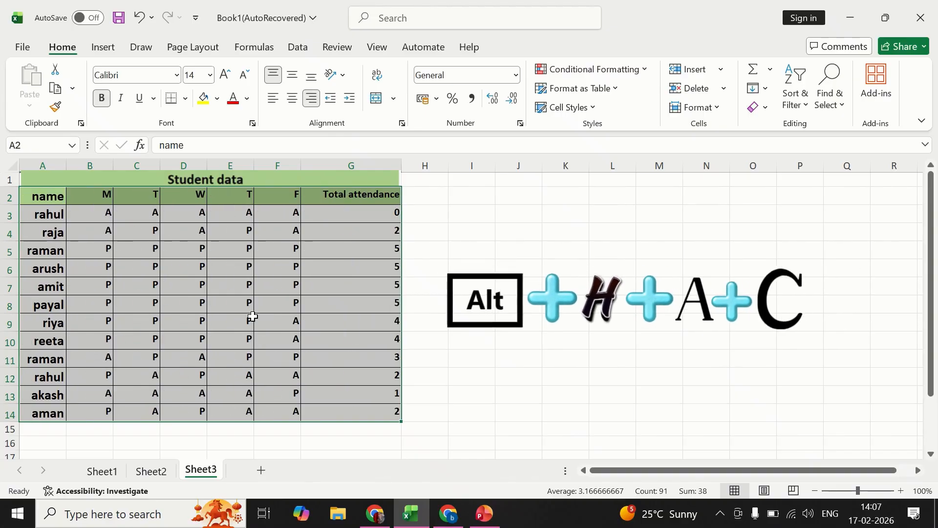
pyautogui.click(292, 100)
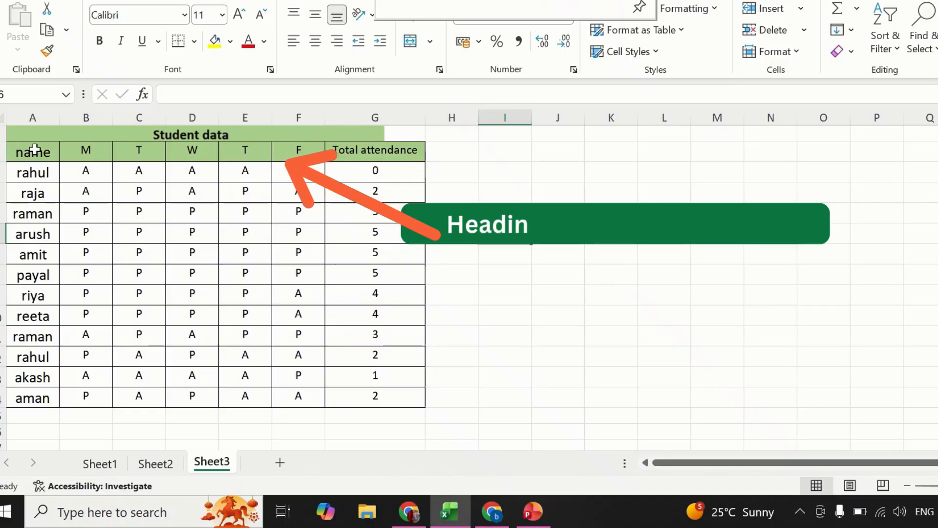
# Make the heading row A2:G2 bold and set its font size to 12
pyautogui.click(30, 149)
pyautogui.moveTo(99, 148); pyautogui.dragTo(342, 152)
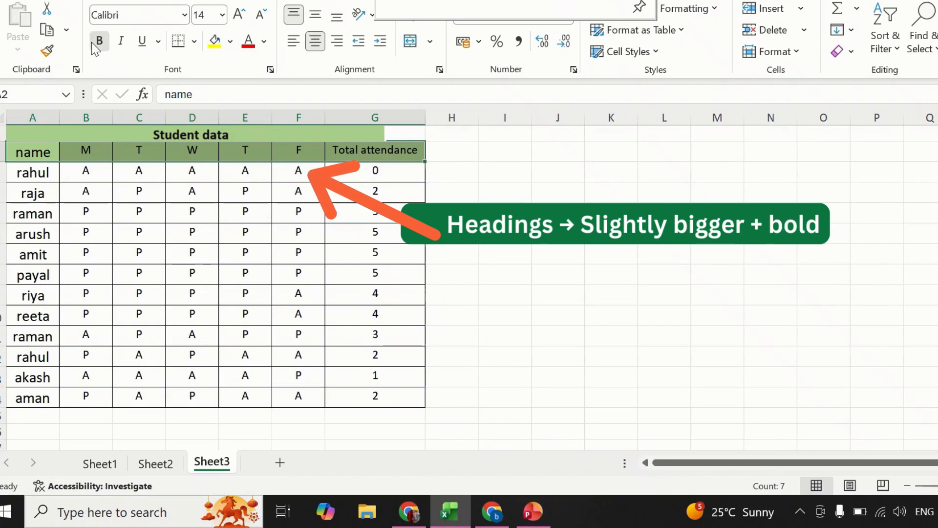
pyautogui.click(94, 42)
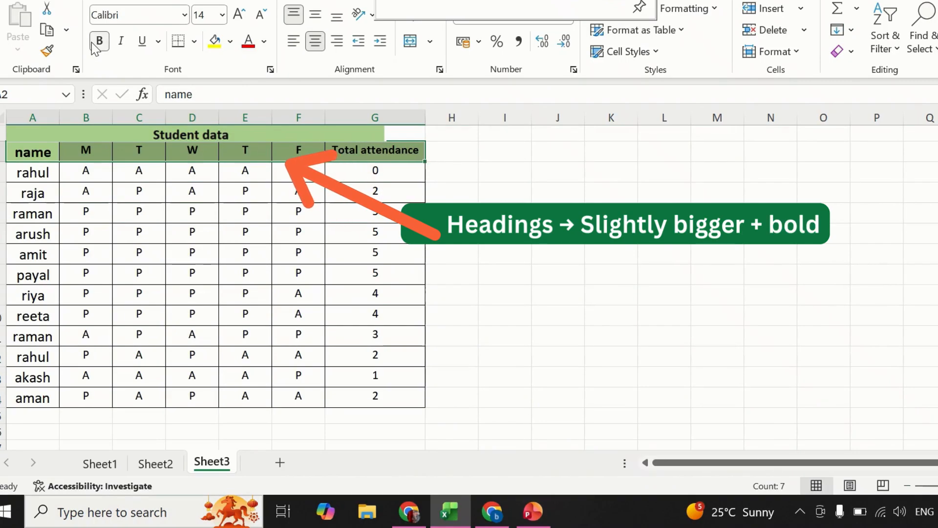
pyautogui.click(222, 15)
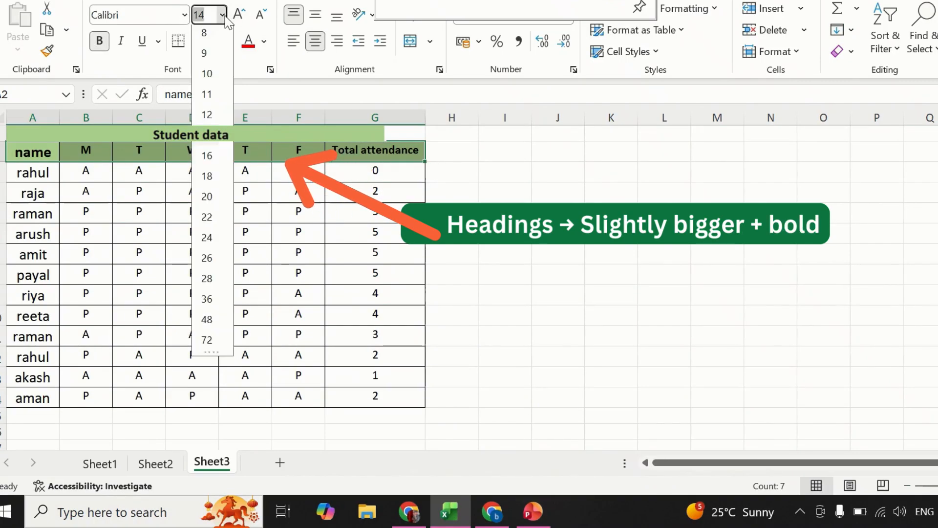
pyautogui.click(207, 119)
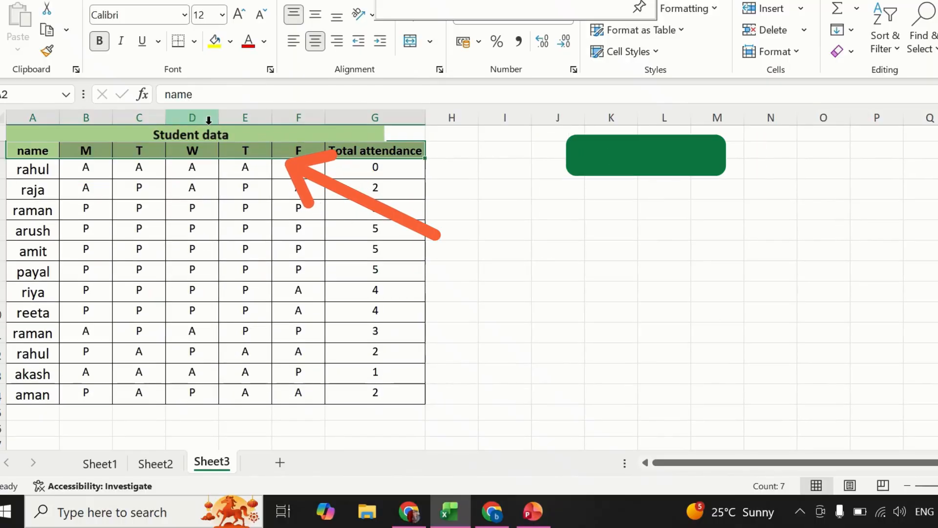
# Italicize the heading row A2:G2 and deselect it
pyautogui.click(120, 41)
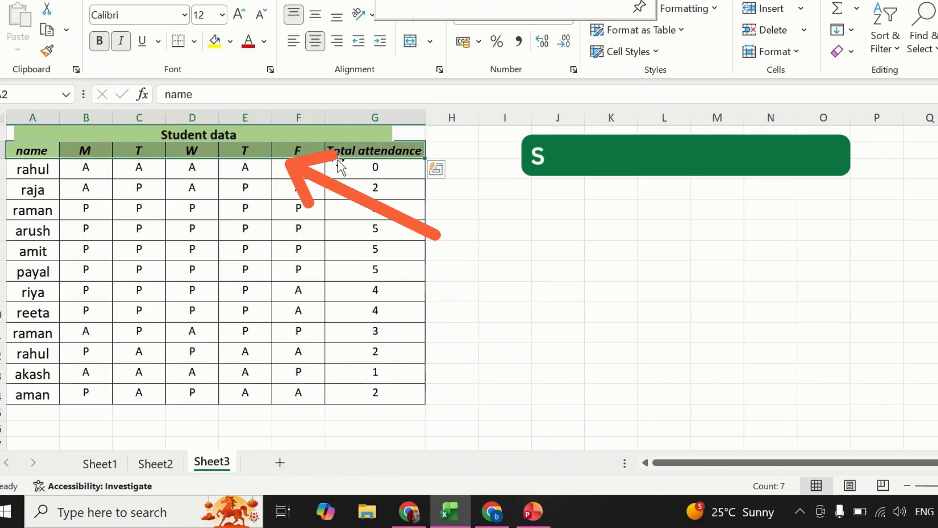
pyautogui.click(505, 188)
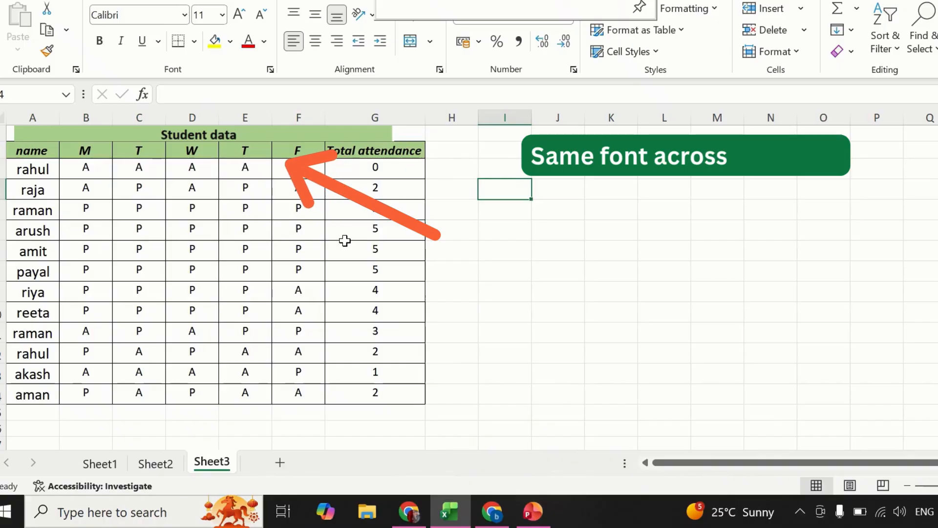
pyautogui.click(523, 5)
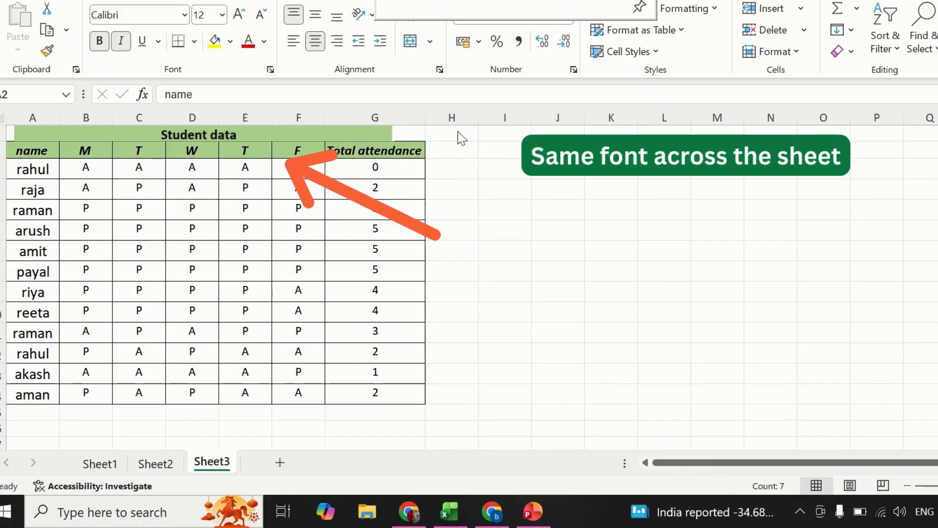
pyautogui.click(474, 142)
pyautogui.click(481, 172)
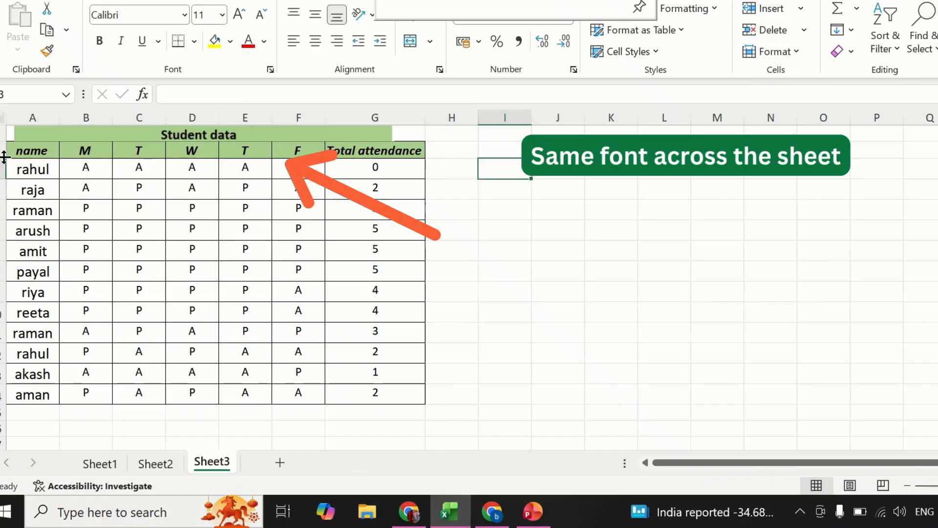
# Try font size 14 on the heading row A2:G2, return it to 12 and remove its italics
pyautogui.moveTo(15, 152); pyautogui.dragTo(377, 152)
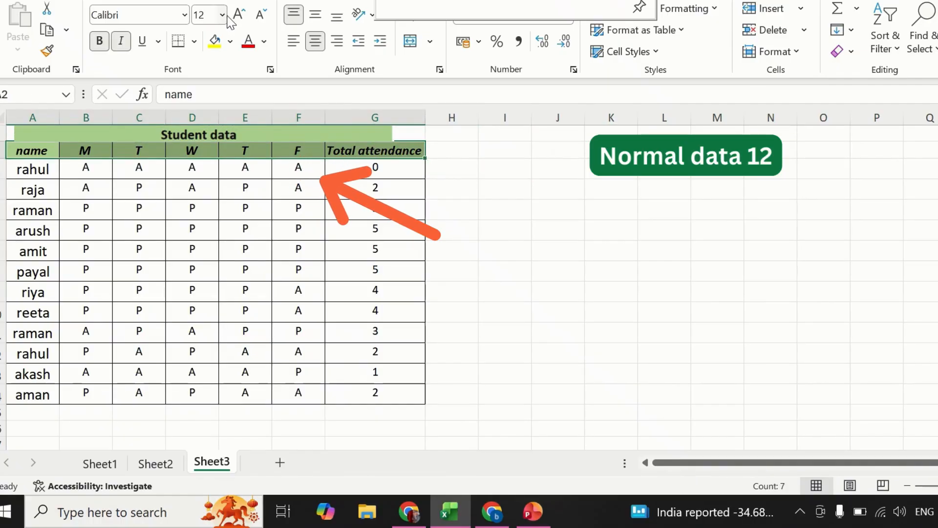
pyautogui.click(234, 22)
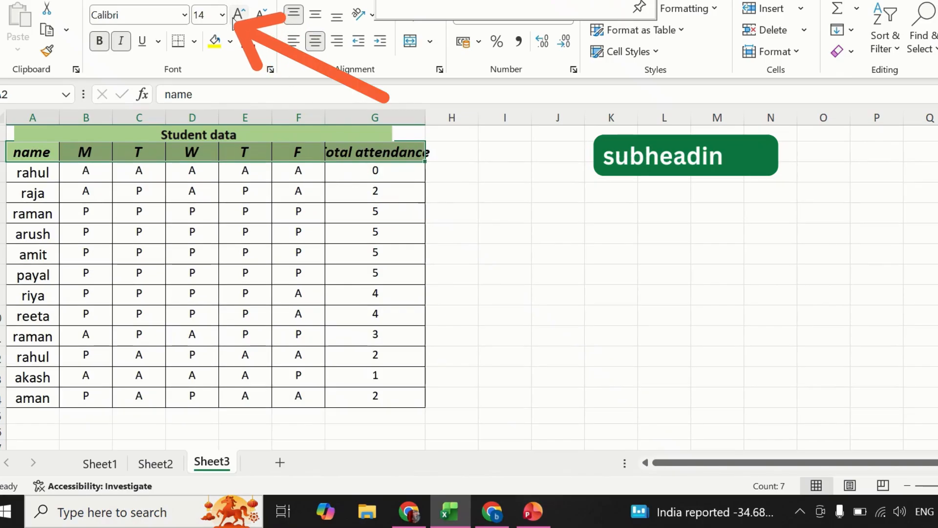
pyautogui.click(237, 15)
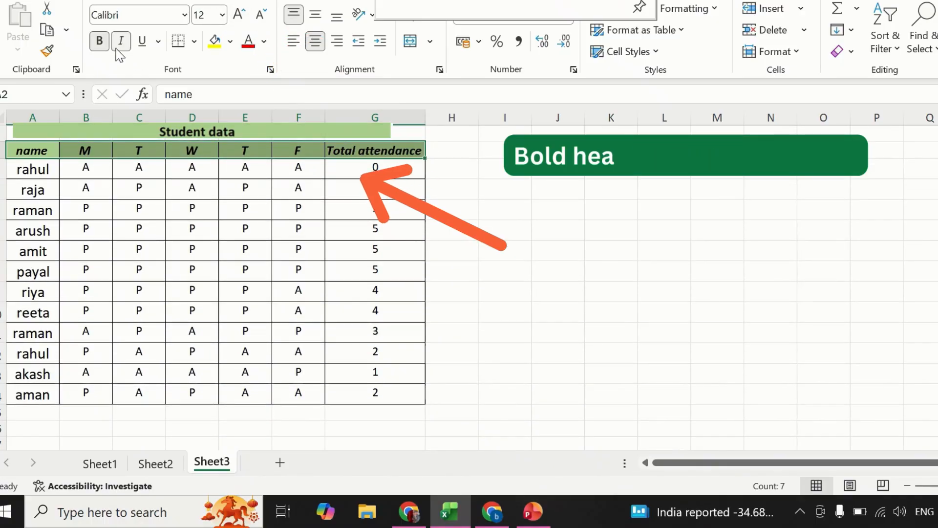
pyautogui.click(121, 41)
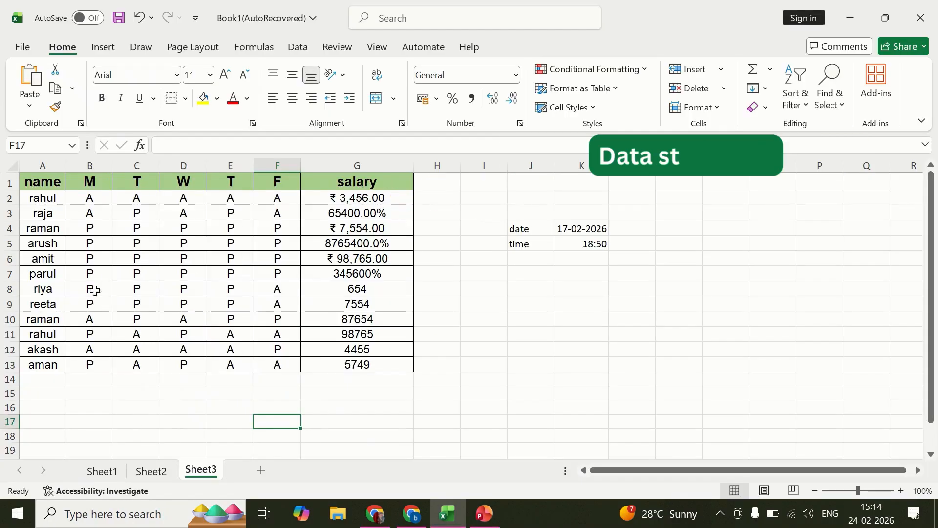
pyautogui.click(177, 75)
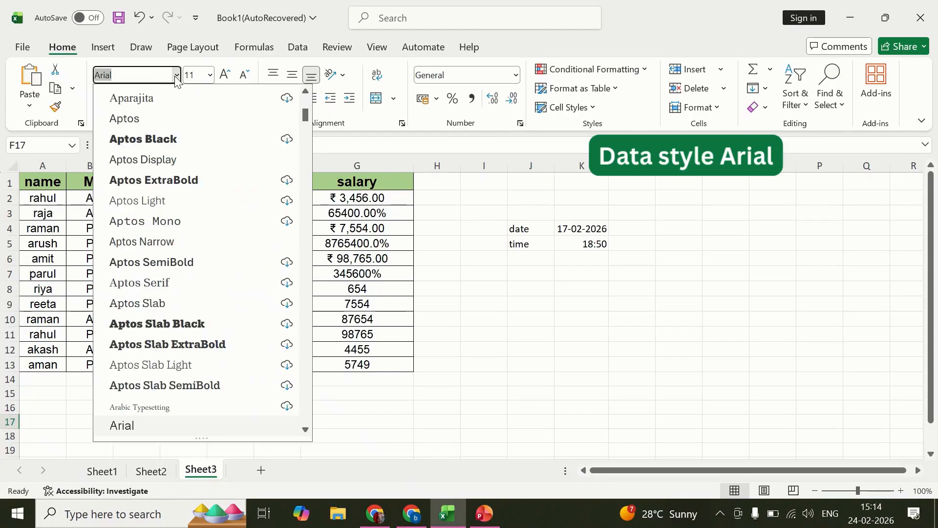
pyautogui.scroll(-5, 207, 356)
pyautogui.scroll(2, 204, 351)
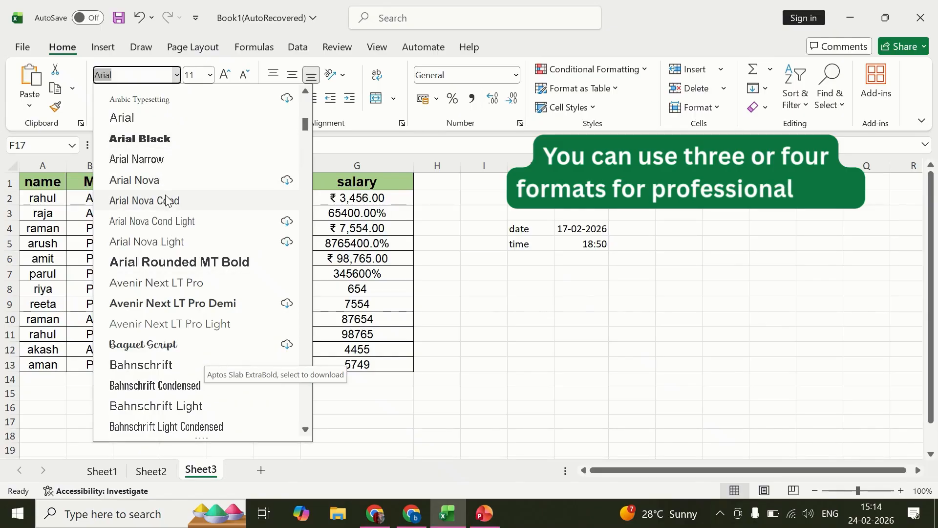
pyautogui.press('Escape')
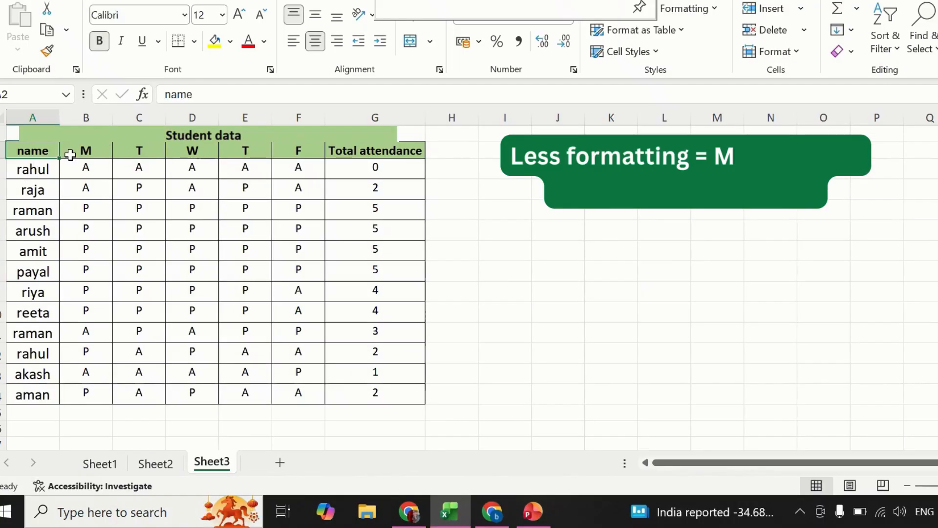
# Select the whole attendance table A2:G14 and turn off its bold formatting
pyautogui.moveTo(53, 155)
pyautogui.mouseDown()
pyautogui.moveTo(329, 337)
pyautogui.moveTo(369, 373)
pyautogui.moveTo(369, 392)
pyautogui.mouseUp()
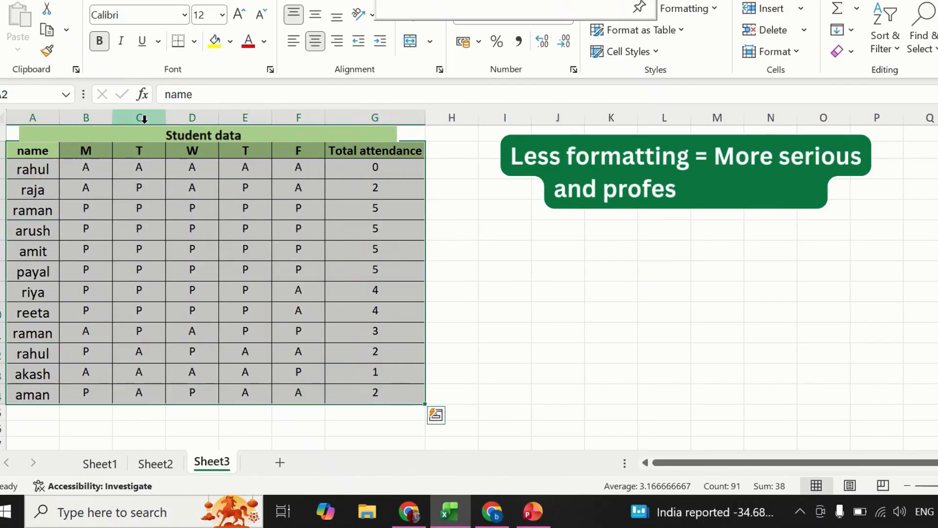
pyautogui.click(45, 151)
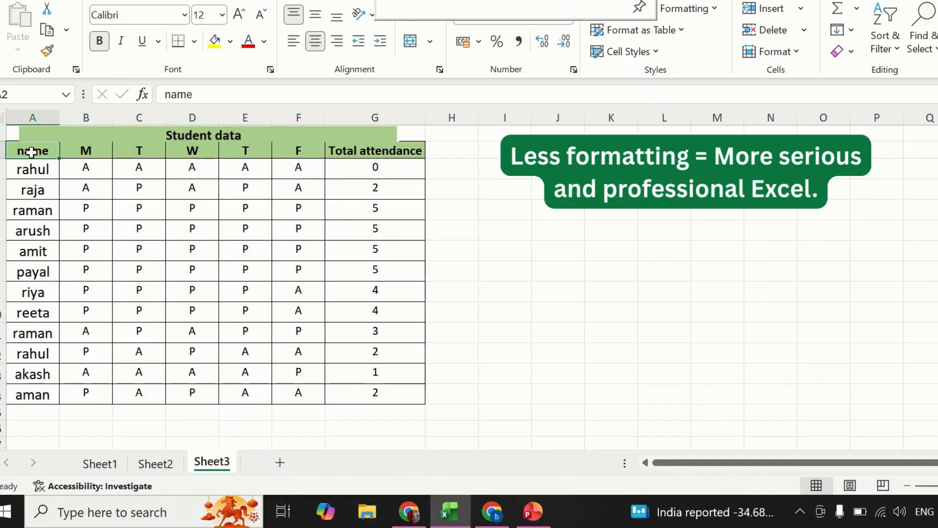
pyautogui.moveTo(56, 154)
pyautogui.mouseDown()
pyautogui.moveTo(328, 338)
pyautogui.moveTo(366, 377)
pyautogui.moveTo(367, 392)
pyautogui.mouseUp()
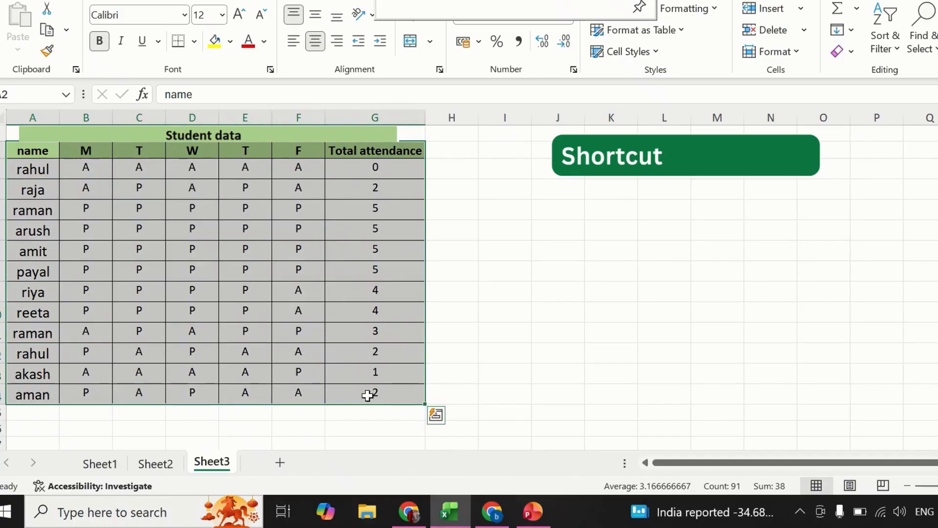
pyautogui.click(45, 151)
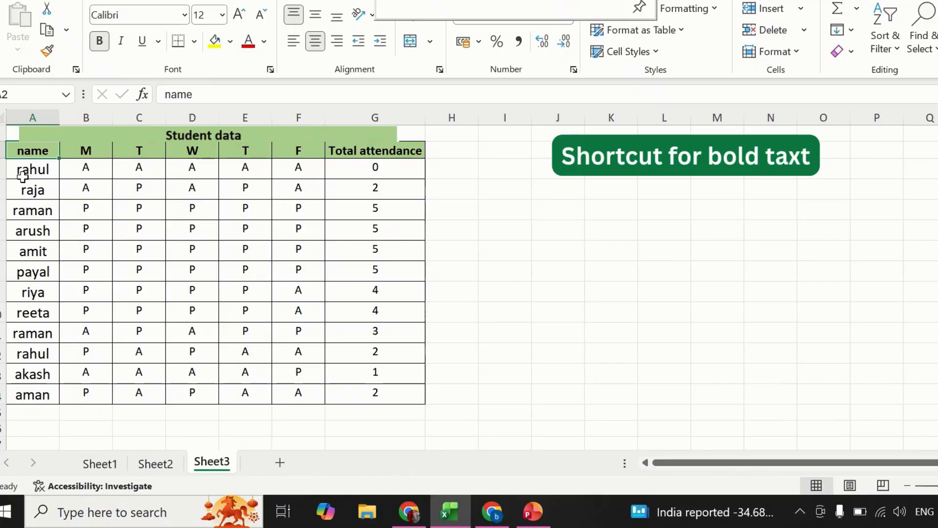
pyautogui.click(98, 50)
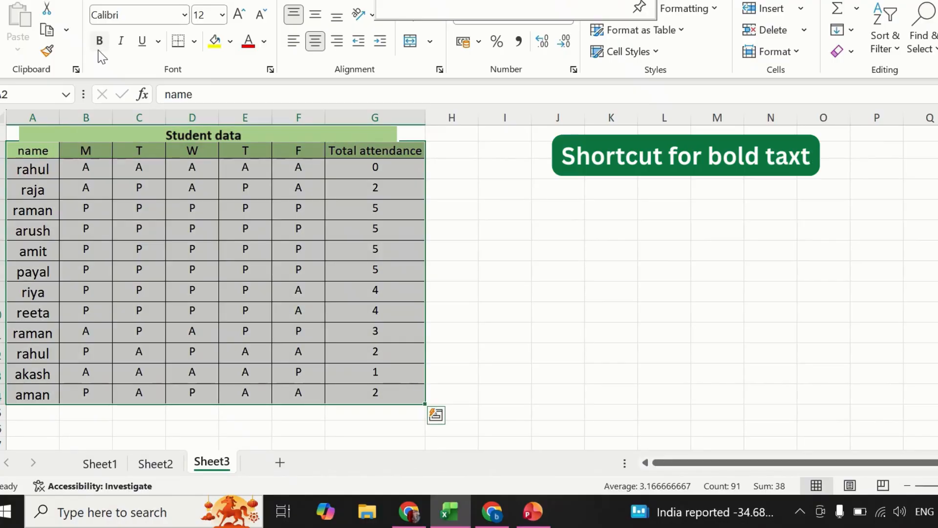
pyautogui.click(99, 50)
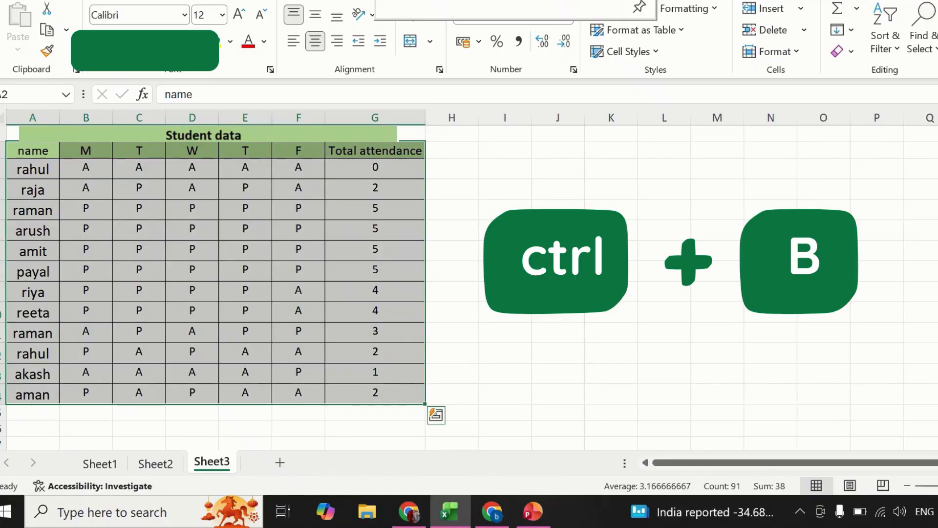
pyautogui.click(610, 271)
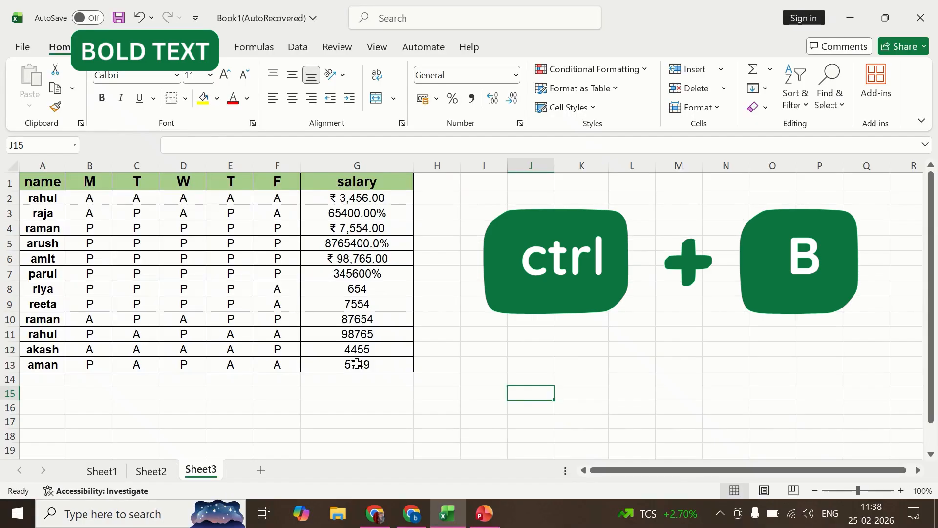
# Select the whole salary table A1:G13, italicize its text and deselect it
pyautogui.click(357, 364)
pyautogui.hotkey('ctrl', 'a')
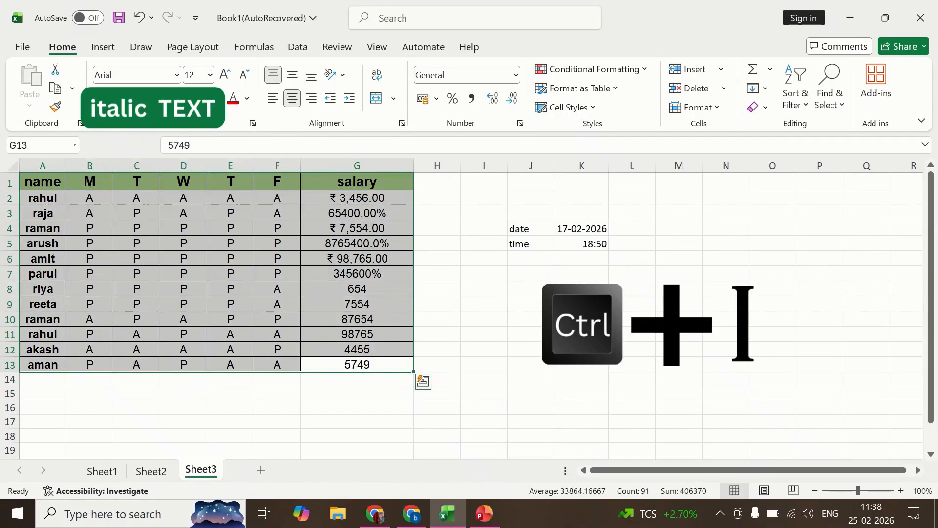
pyautogui.hotkey('ctrl', 'i')
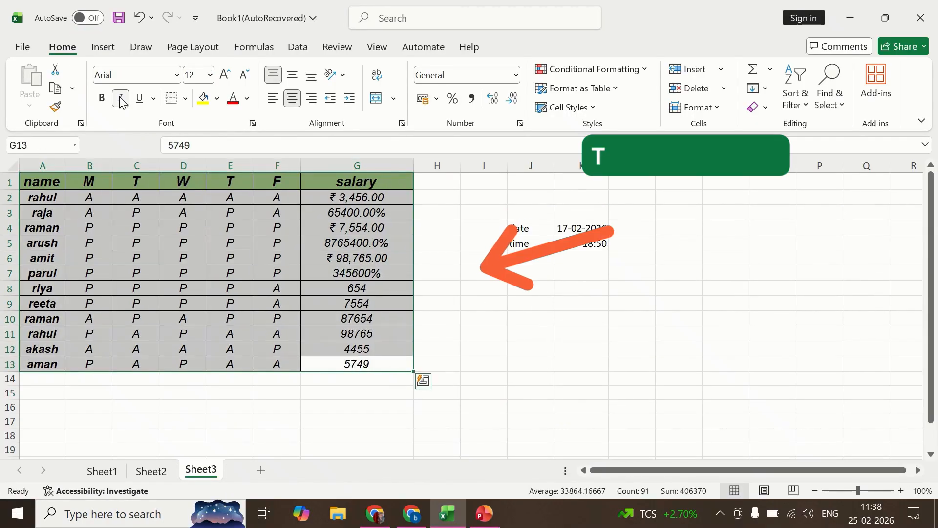
pyautogui.click(335, 406)
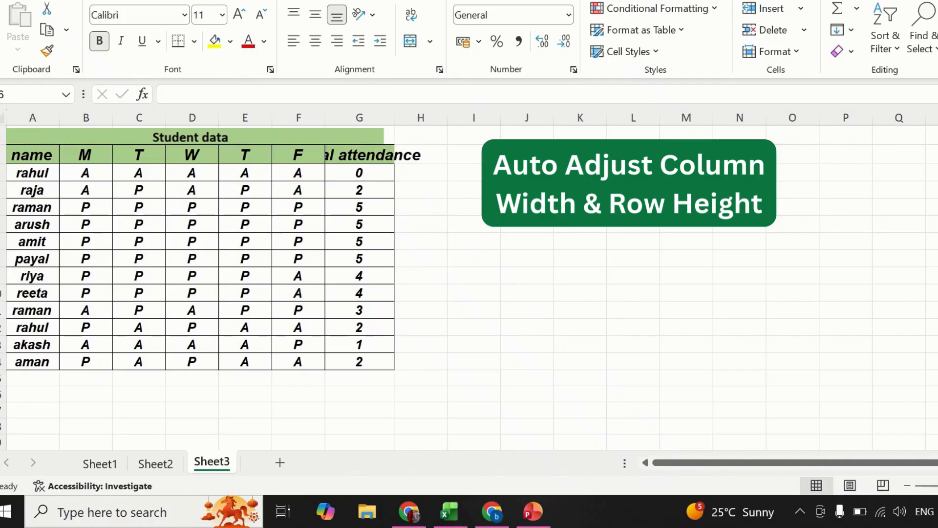
# Auto-fit column G to the Total attendance heading and also widen the column manually so the heading fits
pyautogui.doubleClick(394, 117)
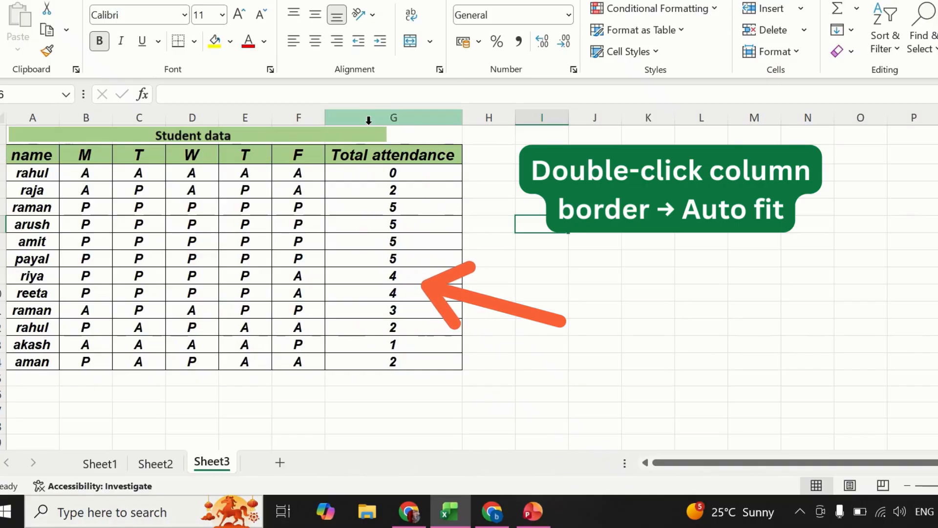
pyautogui.doubleClick(464, 123)
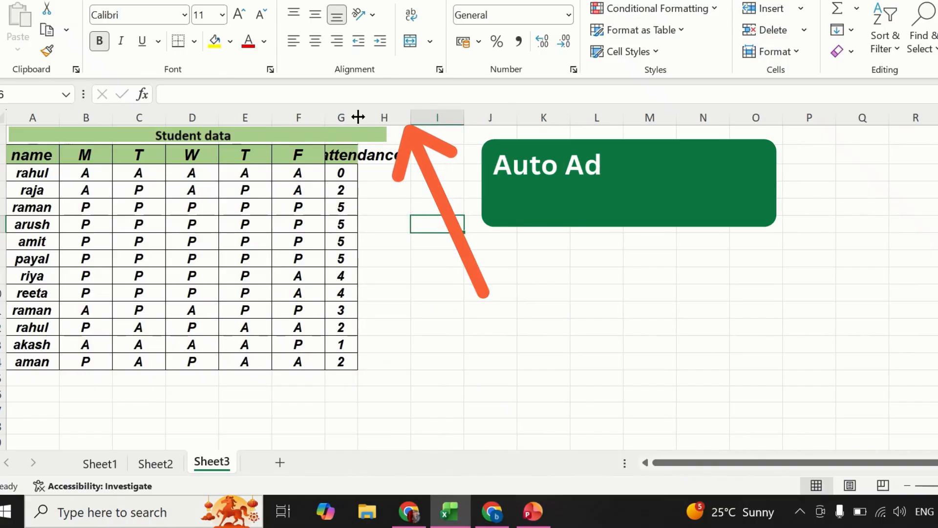
pyautogui.moveTo(358, 117); pyautogui.dragTo(444, 113)
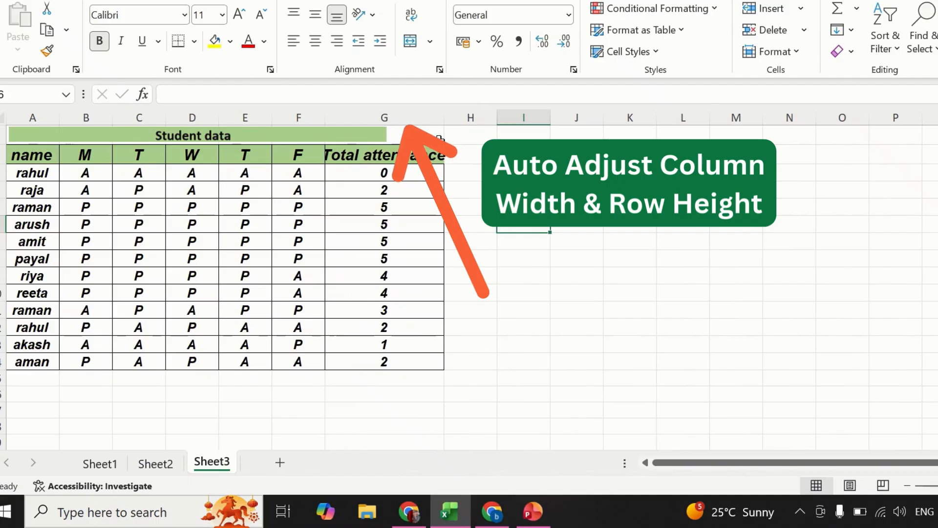
pyautogui.moveTo(443, 118); pyautogui.dragTo(472, 118)
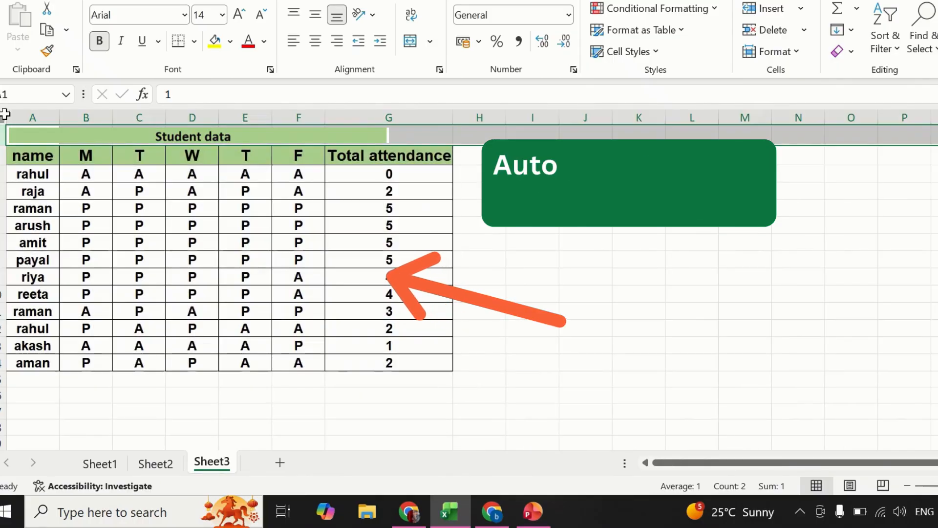
# Select the entire sheet and narrow all columns to one uniform width
pyautogui.click(3, 118)
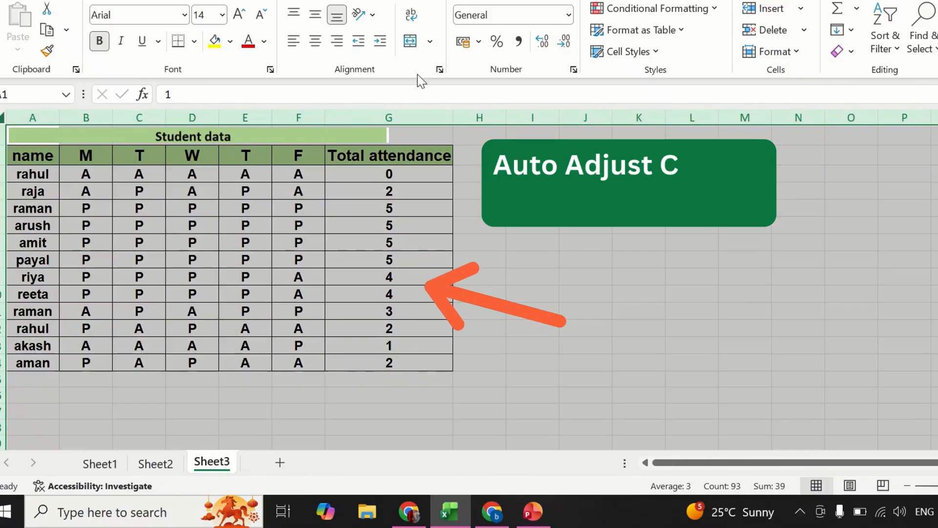
pyautogui.moveTo(450, 118); pyautogui.dragTo(367, 117)
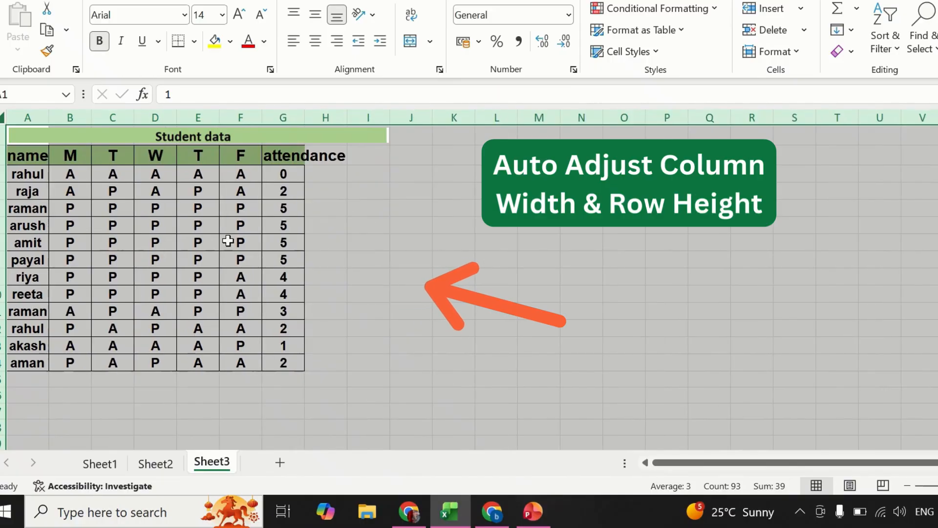
pyautogui.moveTo(2, 354); pyautogui.dragTo(2, 353)
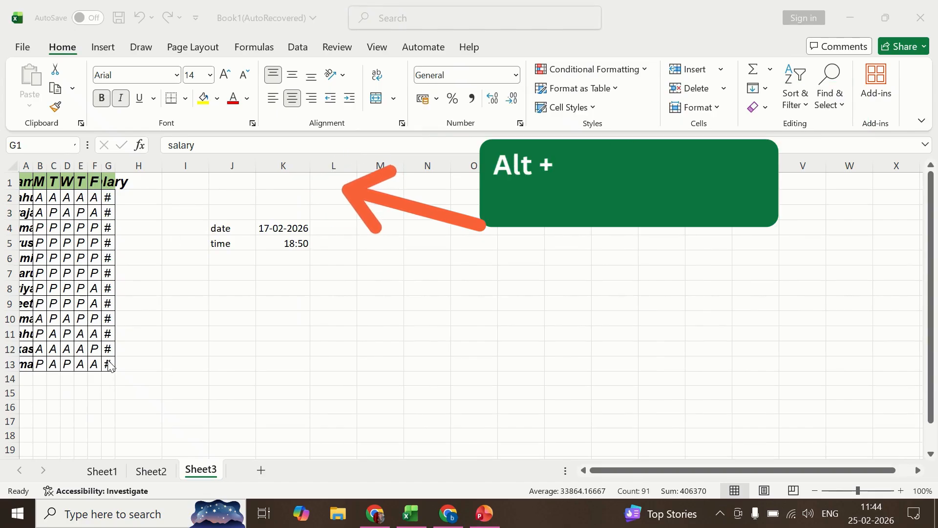
# Auto-fit the column widths of the selected salary table A1:G13
pyautogui.hotkey('alt', 'h')
pyautogui.press('o')
pyautogui.press('i')
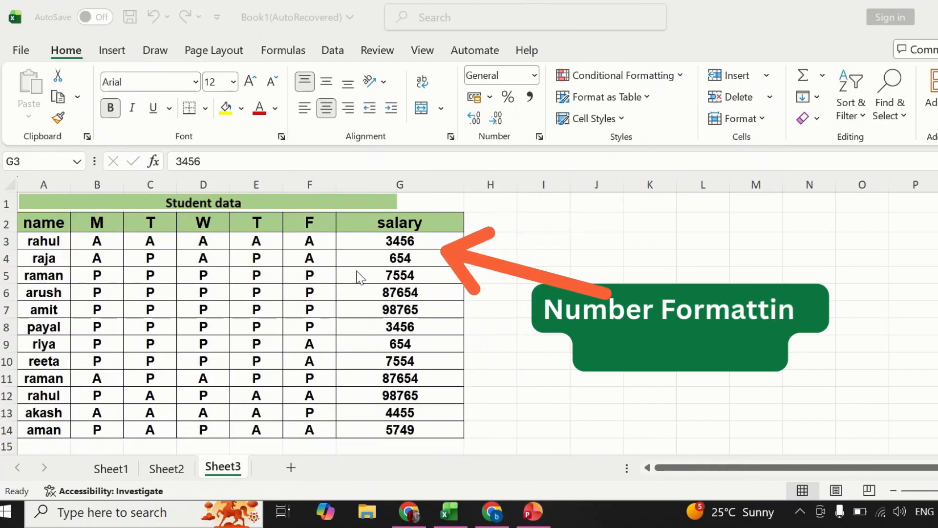
# Format salary cells G3 and G5 as Currency and cells G4 and G6 as Percentage
pyautogui.click(421, 237)
pyautogui.click(534, 79)
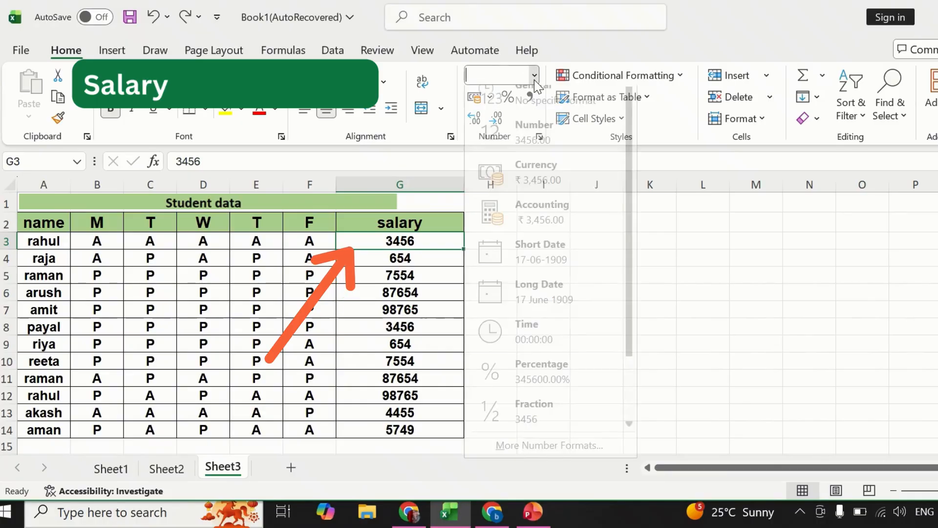
pyautogui.click(543, 189)
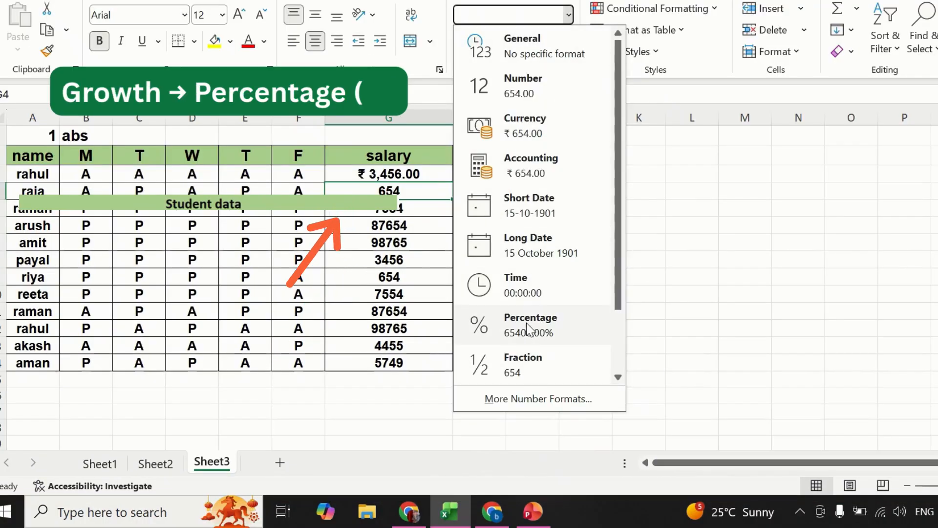
pyautogui.click(528, 323)
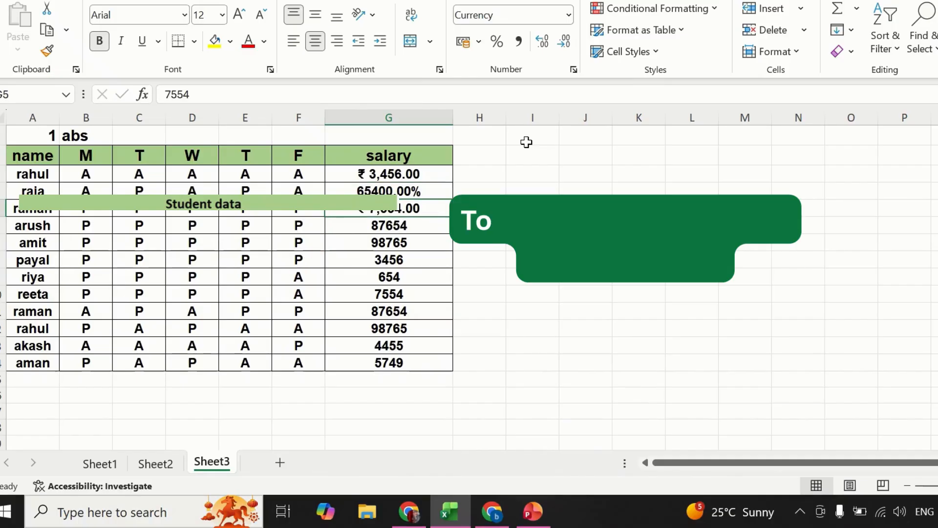
pyautogui.click(569, 15)
pyautogui.click(518, 328)
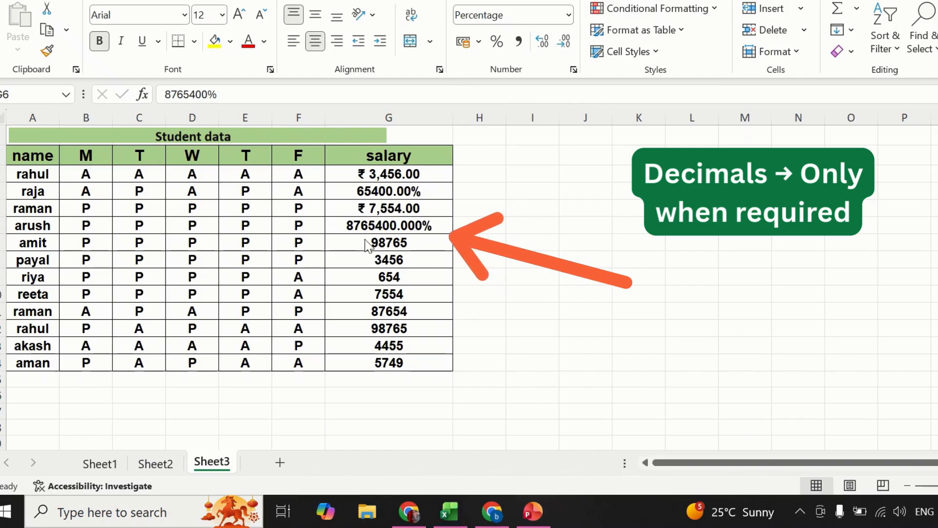
# Increase the decimals of the percentage in cell G6, and reduce them to one decimal place
pyautogui.click(390, 229)
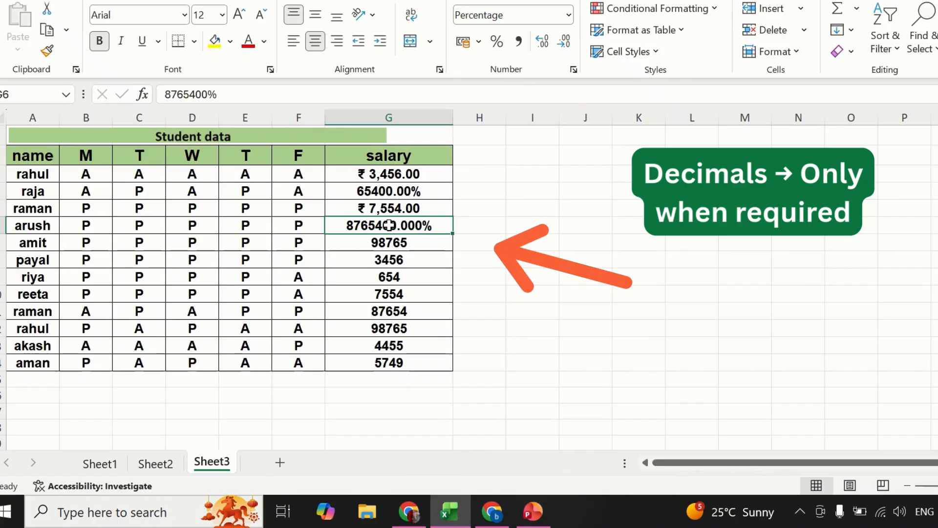
pyautogui.click(544, 45)
pyautogui.click(545, 45)
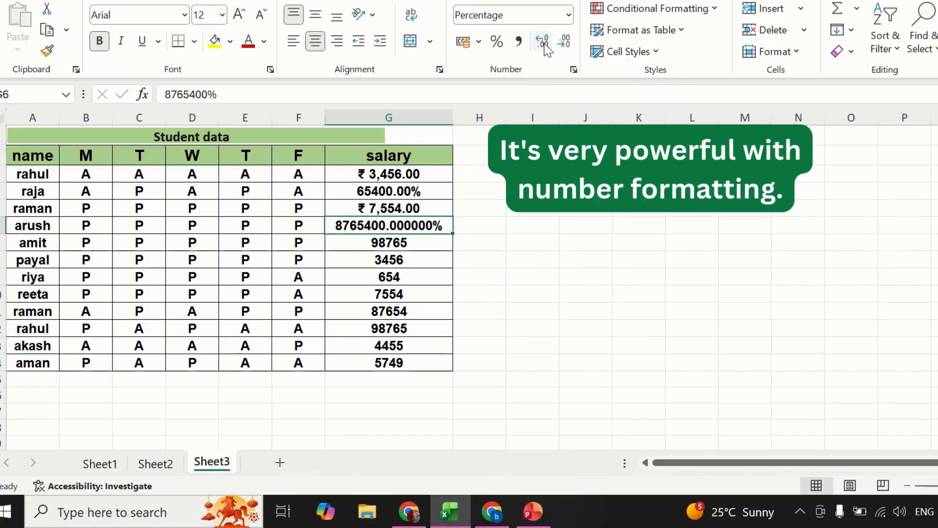
pyautogui.click(565, 49)
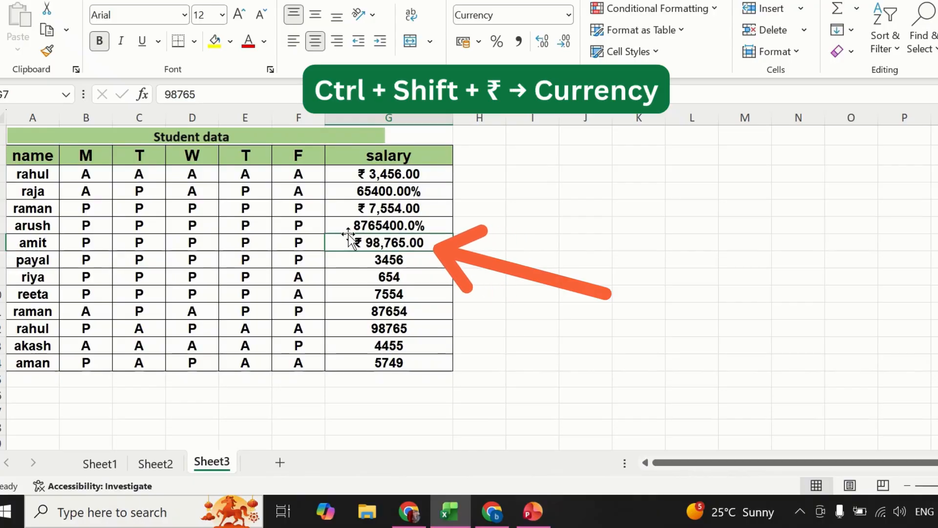
# Format the salary in cell G8 as Percentage without decimals
pyautogui.click(367, 264)
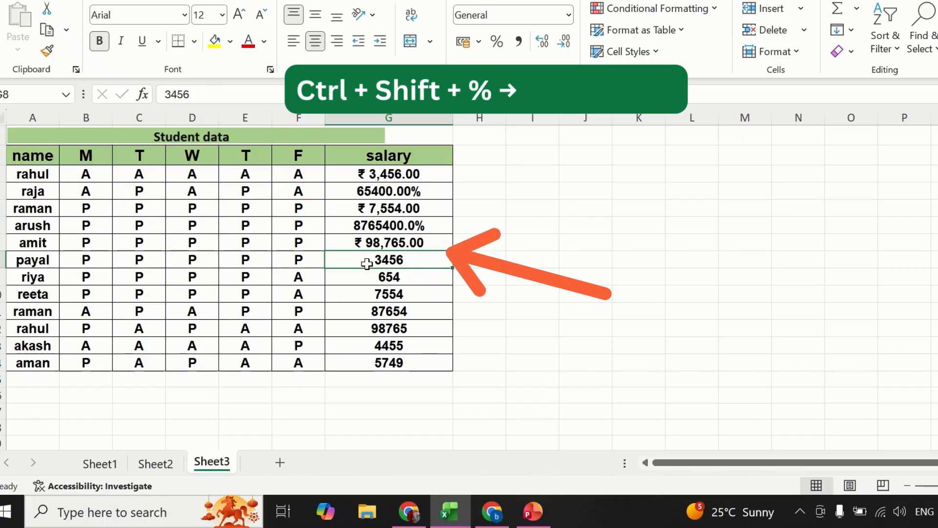
pyautogui.hotkey('ctrl', 'shift', '5')
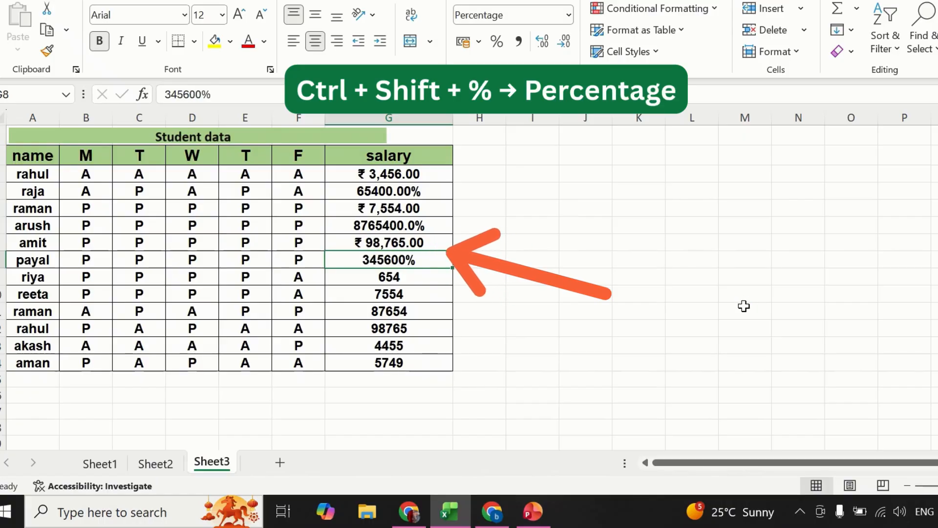
# Increase the number of decimal places shown for the salary in cell G9
pyautogui.press('Down')
pyautogui.click(544, 43)
pyautogui.click(544, 43)
pyautogui.click(544, 43)
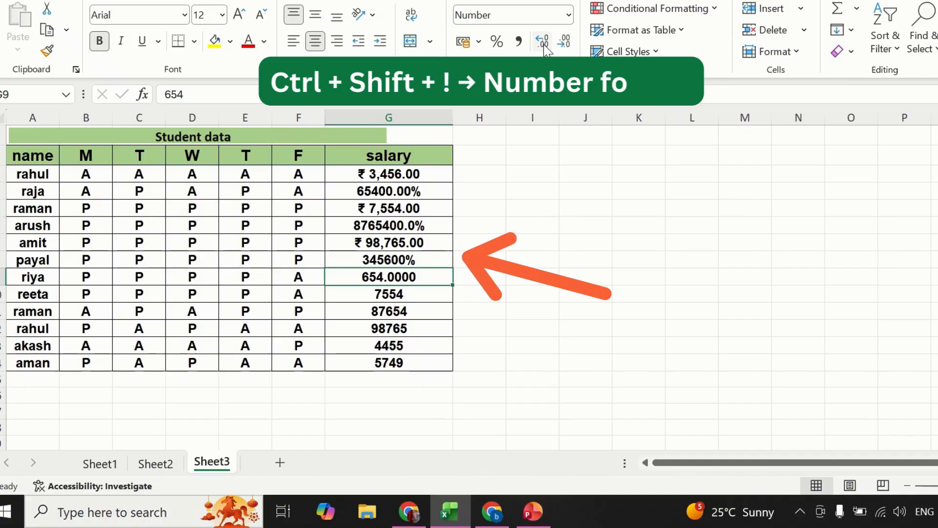
pyautogui.click(543, 43)
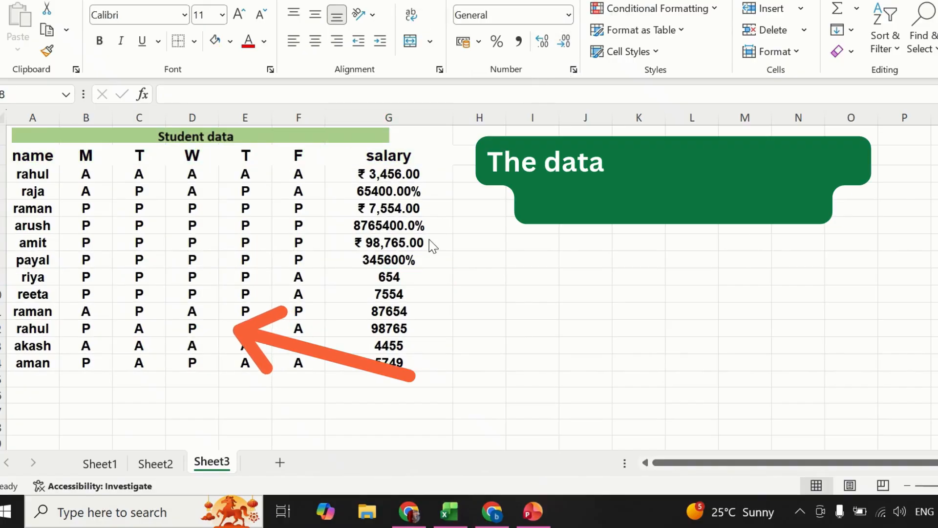
# Select the whole table A1:G14 and apply All Borders to it
pyautogui.click(35, 141)
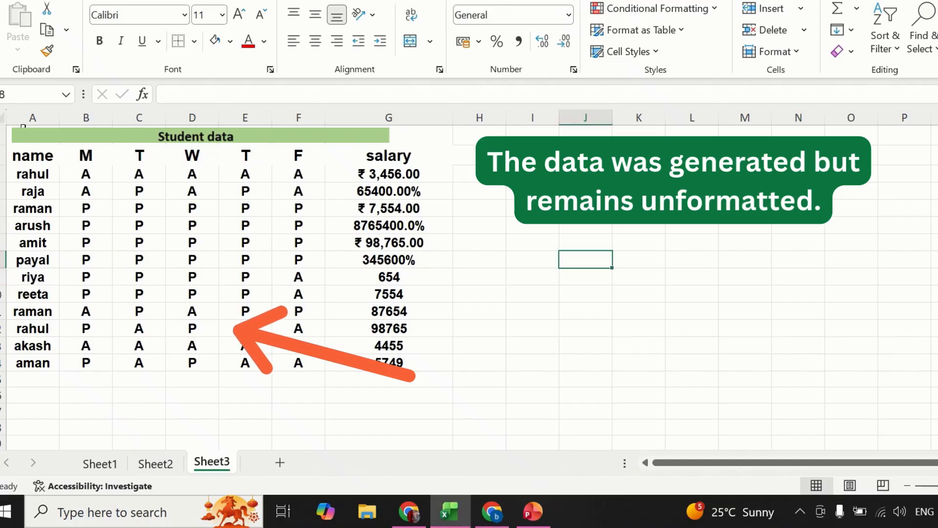
pyautogui.click(23, 126)
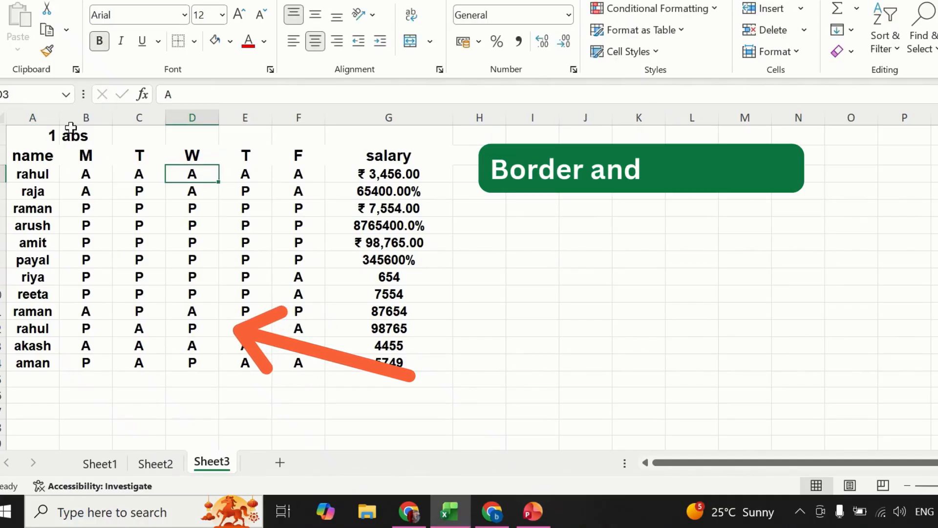
pyautogui.click(49, 135)
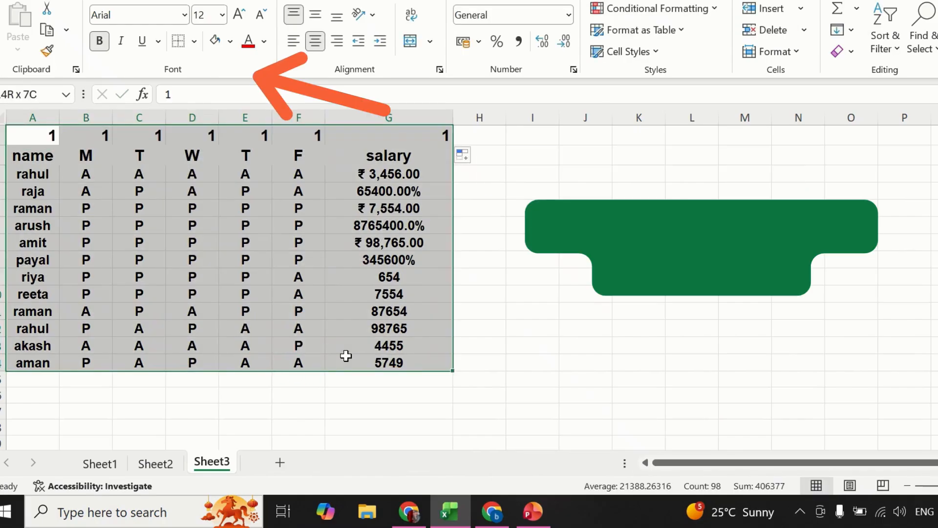
pyautogui.moveTo(346, 356); pyautogui.dragTo(346, 356)
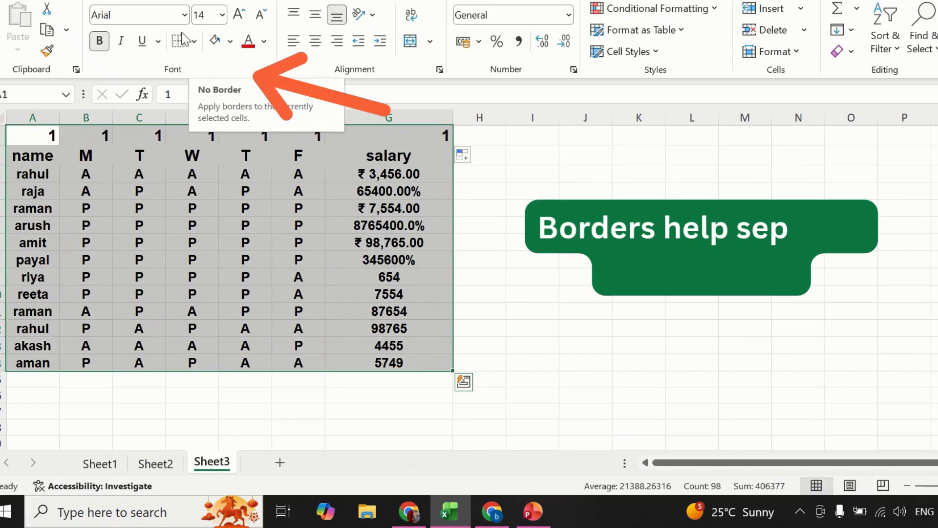
pyautogui.click(194, 42)
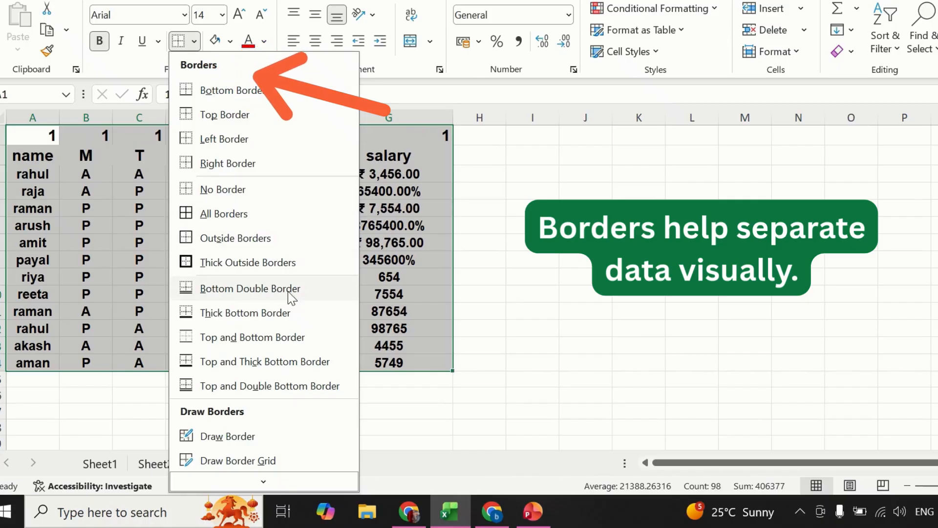
pyautogui.click(233, 220)
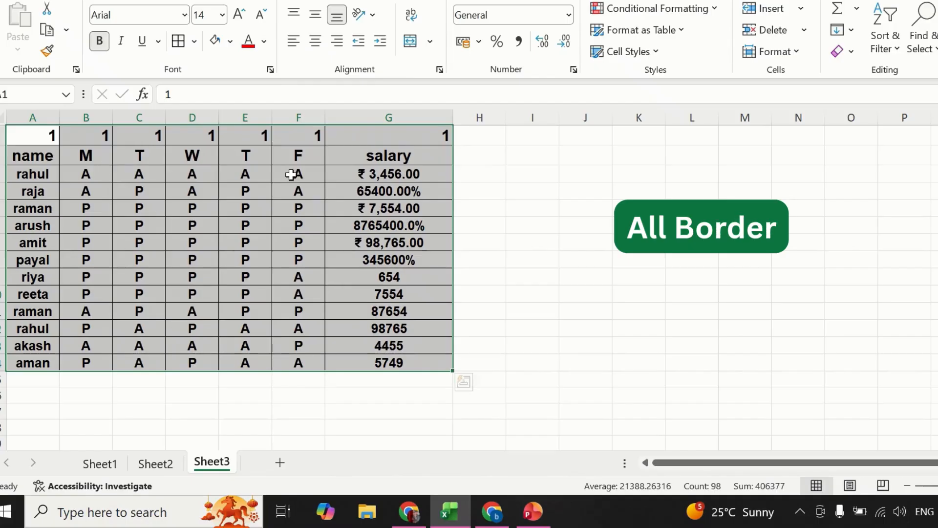
pyautogui.moveTo(516, 1)
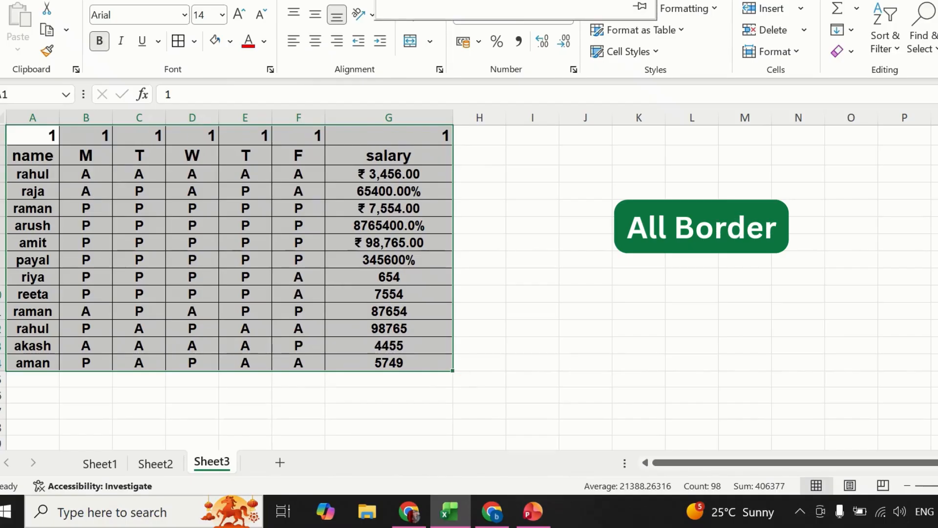
# Apply All Borders to the empty cells J2, I4 and I5, and extend the border down column I to row 12
pyautogui.click(581, 155)
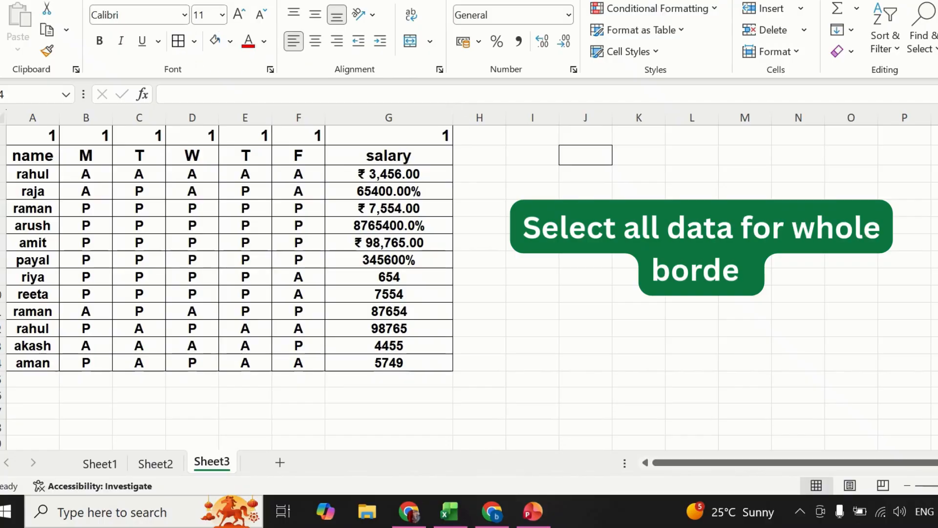
pyautogui.click(194, 42)
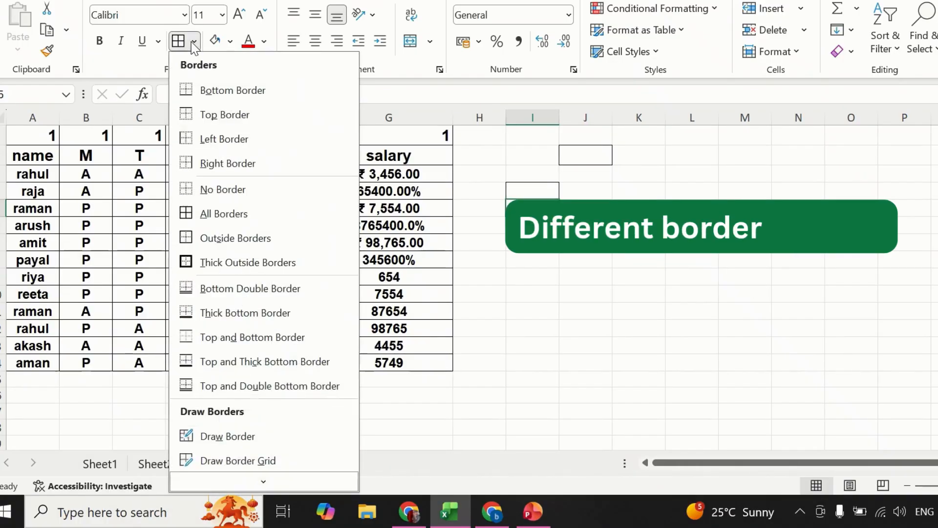
pyautogui.click(222, 218)
pyautogui.moveTo(557, 217); pyautogui.dragTo(560, 336)
pyautogui.click(652, 288)
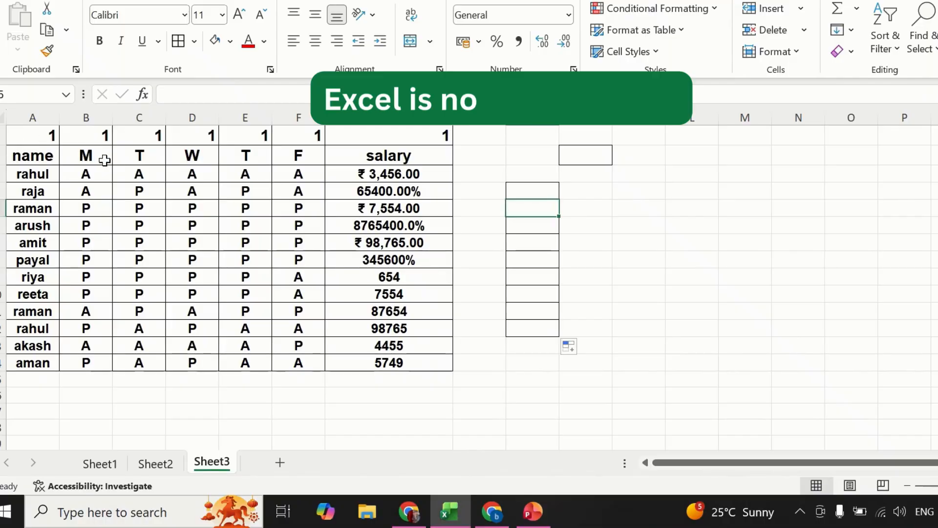
# Fill the two heading rows A1:G2 with a light green theme colour
pyautogui.click(104, 160)
pyautogui.moveTo(21, 137); pyautogui.dragTo(436, 139)
pyautogui.click(439, 154)
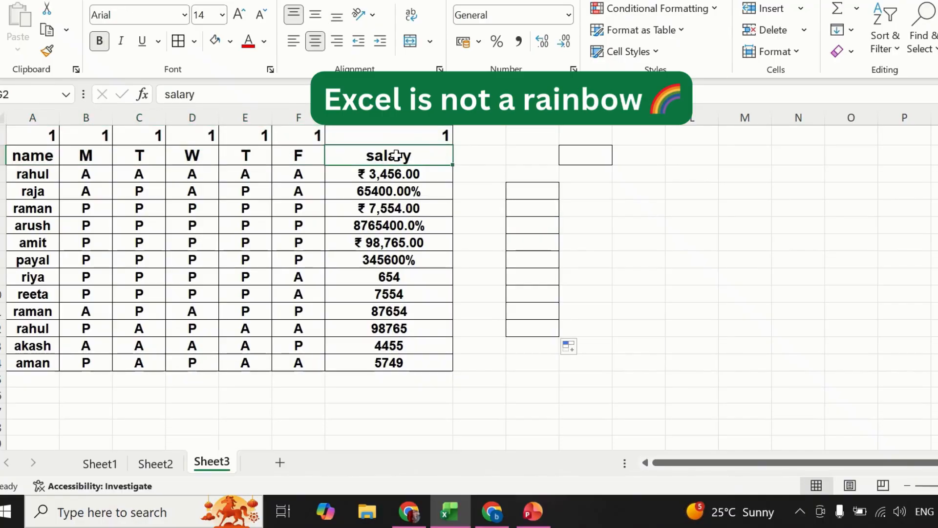
pyautogui.moveTo(367, 158); pyautogui.dragTo(44, 141)
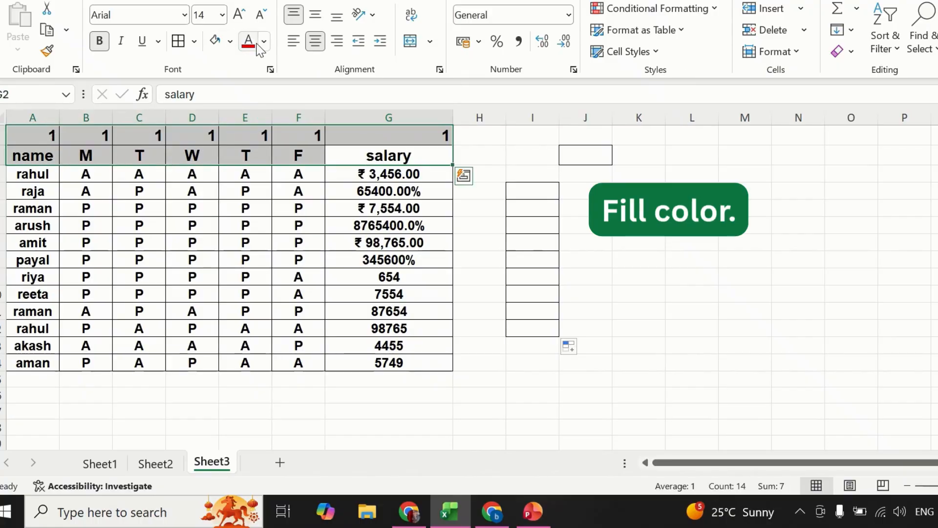
pyautogui.click(230, 42)
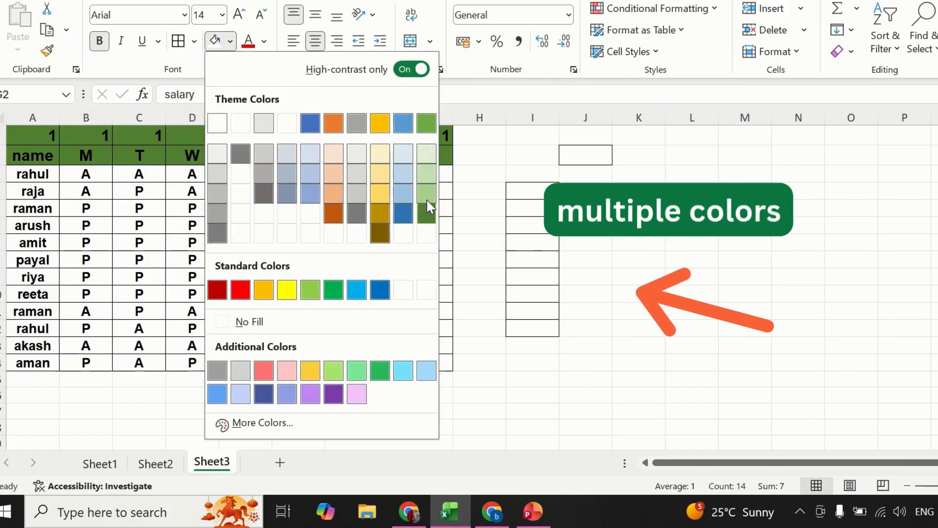
pyautogui.click(428, 198)
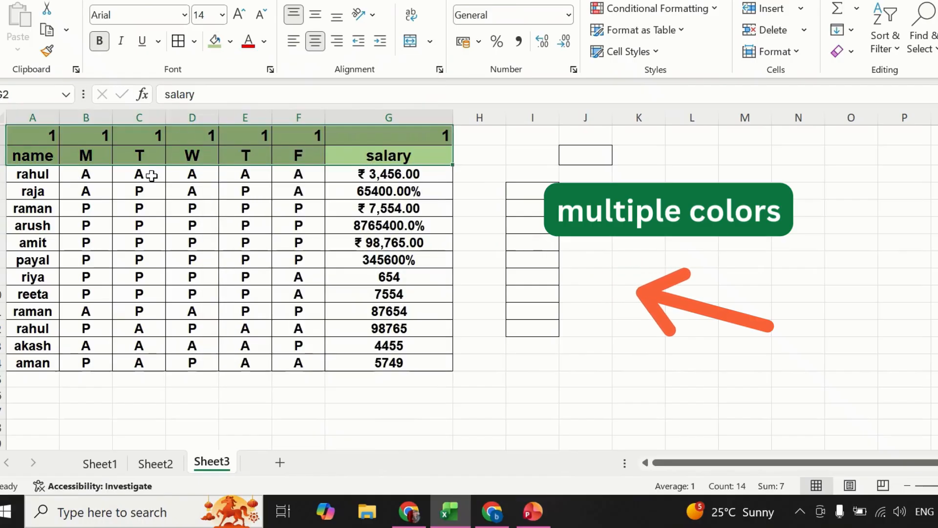
pyautogui.click(632, 252)
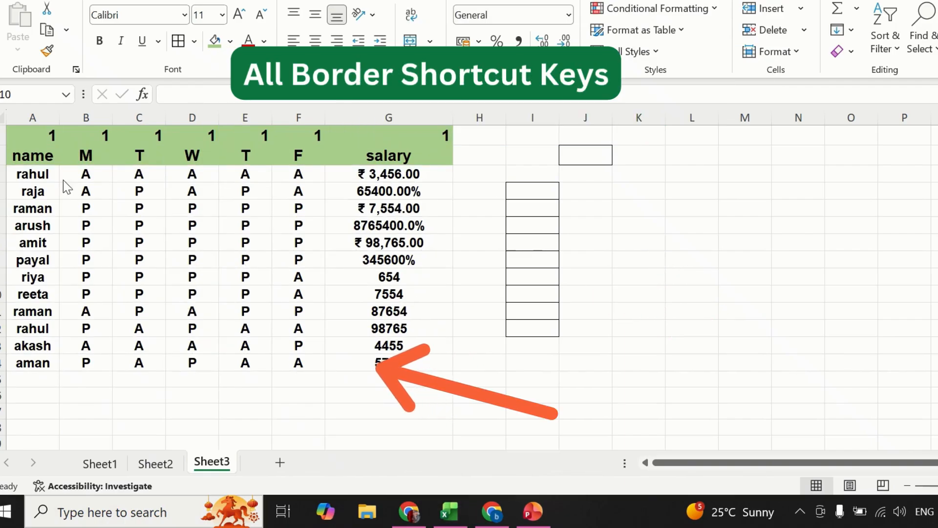
# Select the whole student table, from the name heading through the last salary row
pyautogui.click(16, 133)
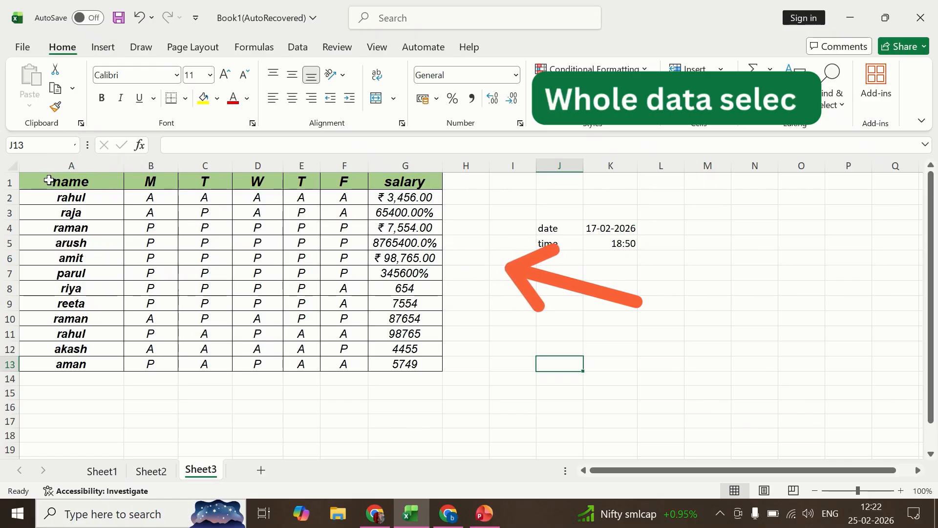
pyautogui.moveTo(50, 179); pyautogui.dragTo(371, 352)
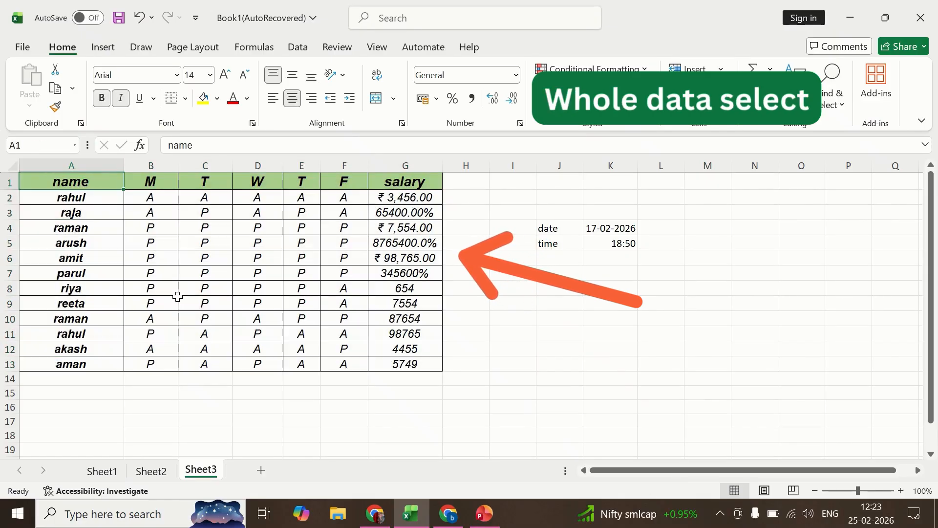
pyautogui.hotkey('ctrl', 'shift', 'Right')
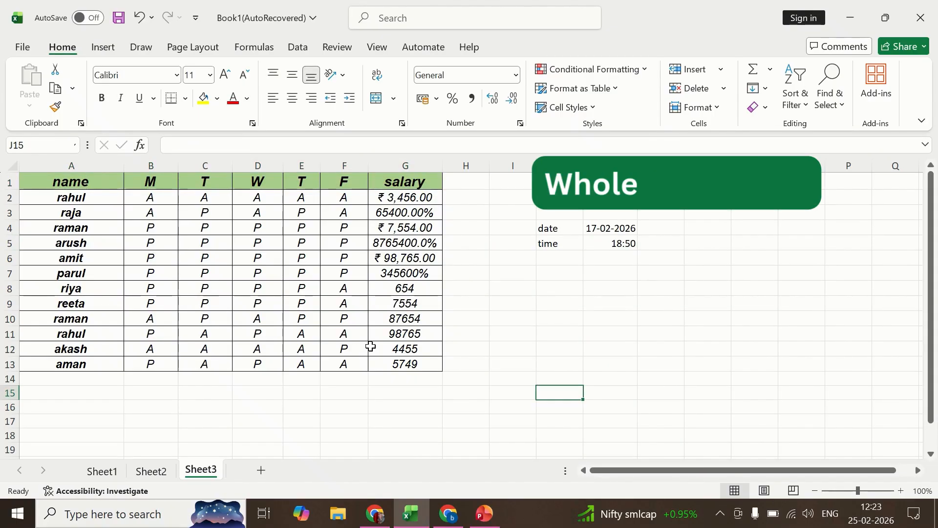
pyautogui.click(371, 347)
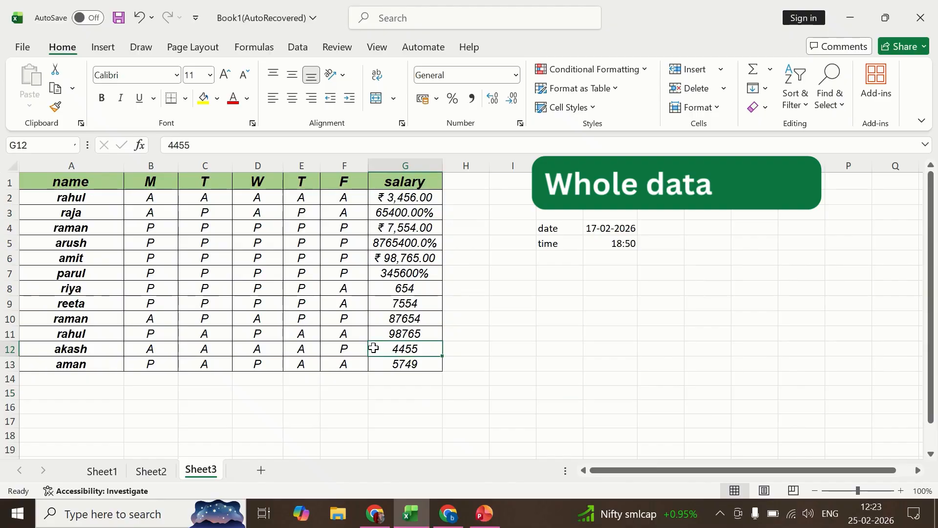
# Copy the whole table A1:G14 and paste it starting at cell K2
pyautogui.hotkey('ctrl', 'a')
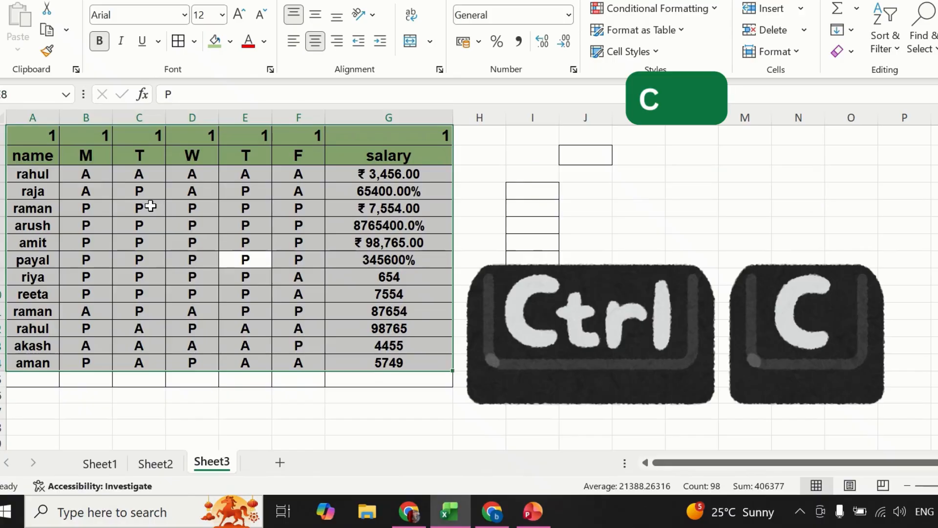
pyautogui.hotkey('ctrl', 'c')
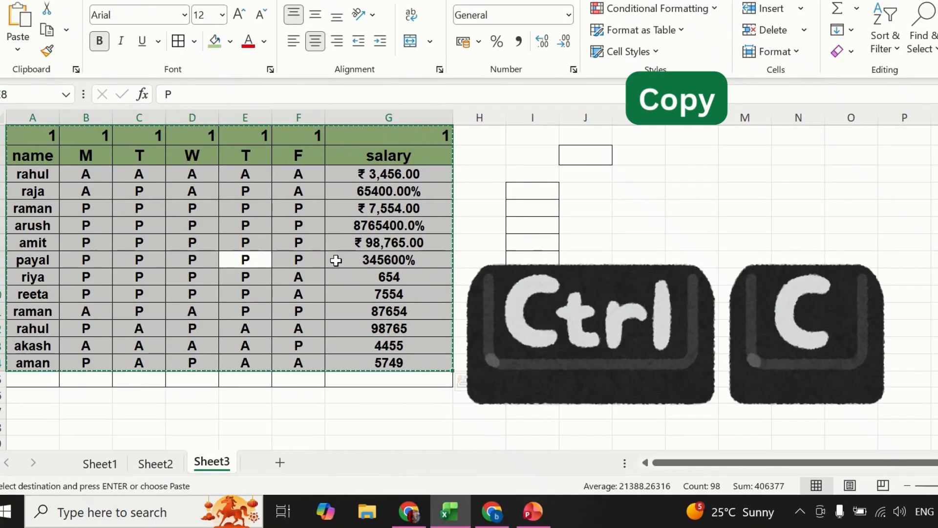
pyautogui.click(654, 157)
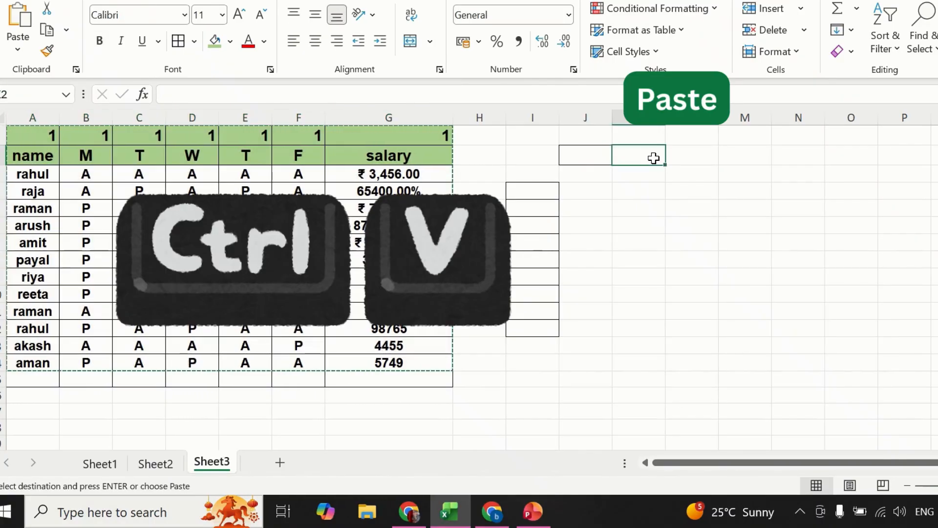
pyautogui.hotkey('ctrl', 'v')
# Copy the salary column G1:G14 and use Paste Special to paste it at I8 without its formatting
pyautogui.moveTo(367, 180); pyautogui.dragTo(367, 374)
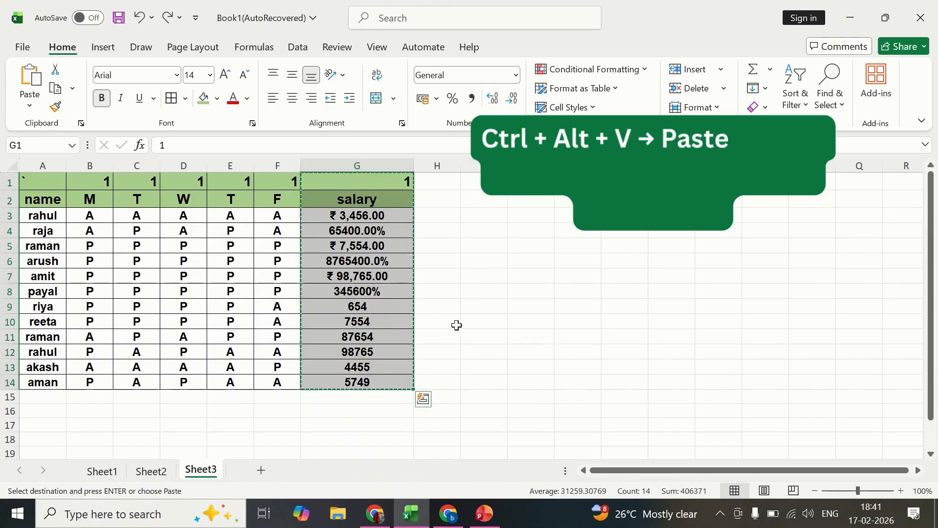
pyautogui.click(500, 291)
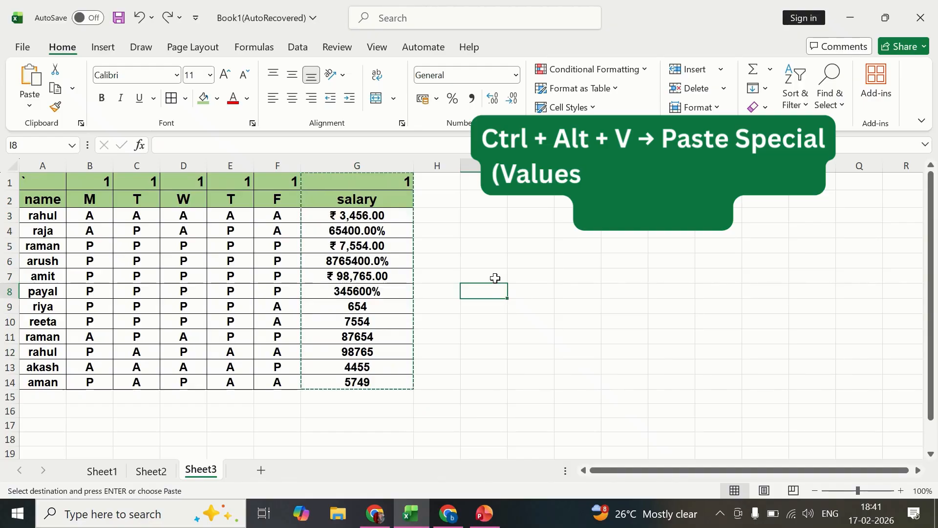
pyautogui.hotkey('ctrl', 'alt', 'v')
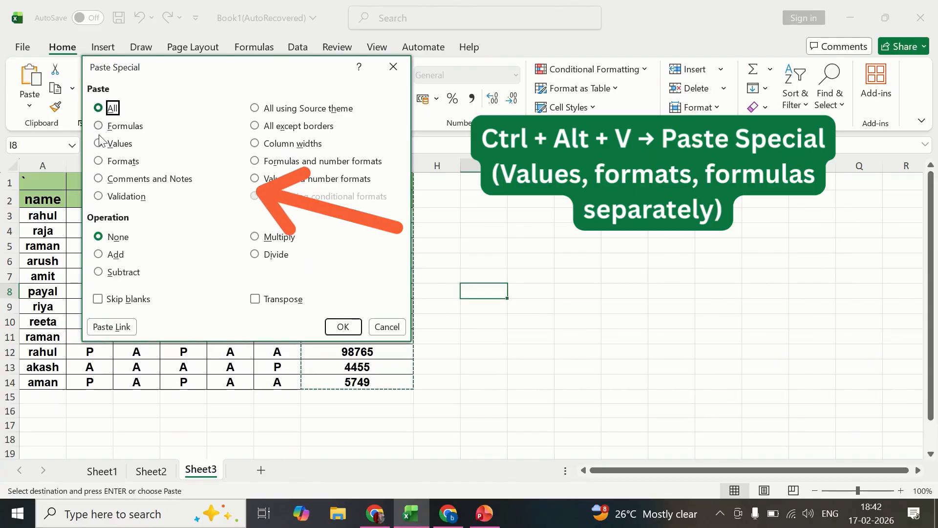
pyautogui.click(343, 326)
pyautogui.click(538, 350)
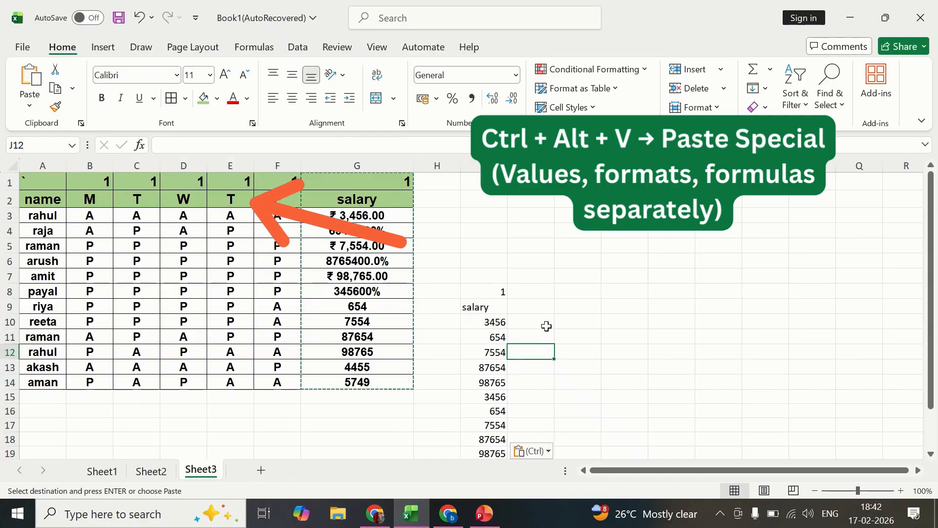
pyautogui.scroll(-2, 546, 326)
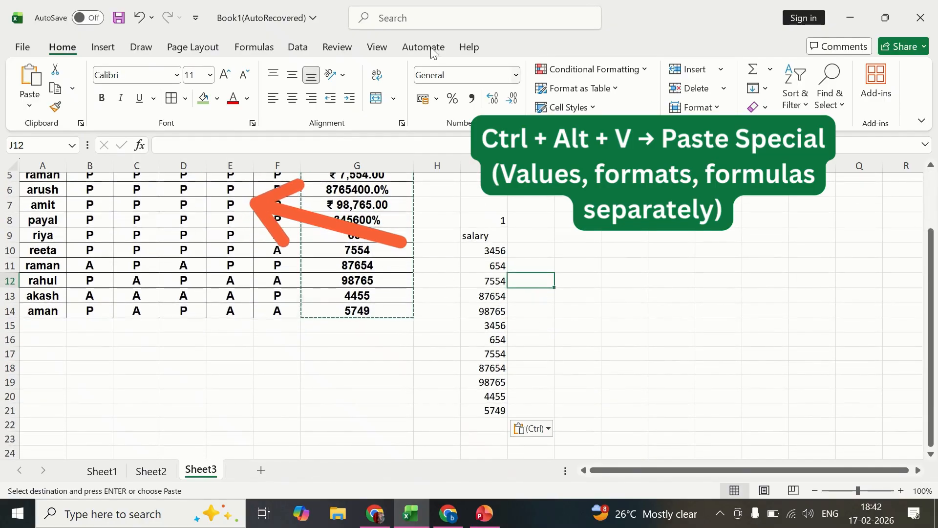
pyautogui.moveTo(435, 1)
pyautogui.click(372, 41)
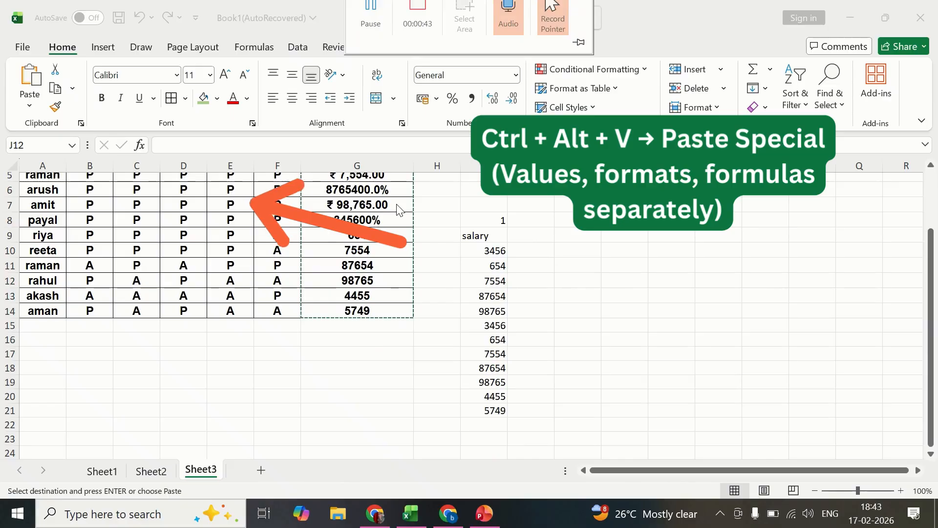
pyautogui.scroll(2, 342, 200)
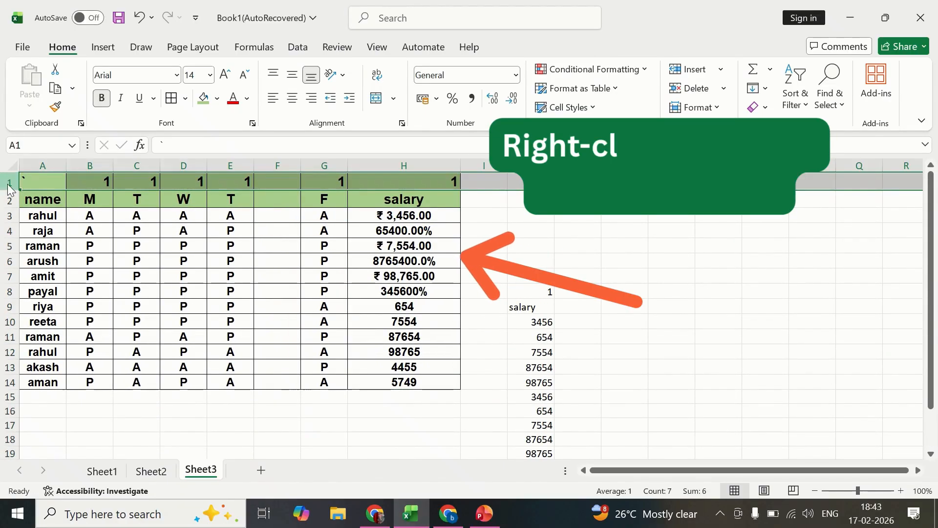
# Insert a blank row above row 1 of the table and undo that insertion
pyautogui.rightClick(10, 189)
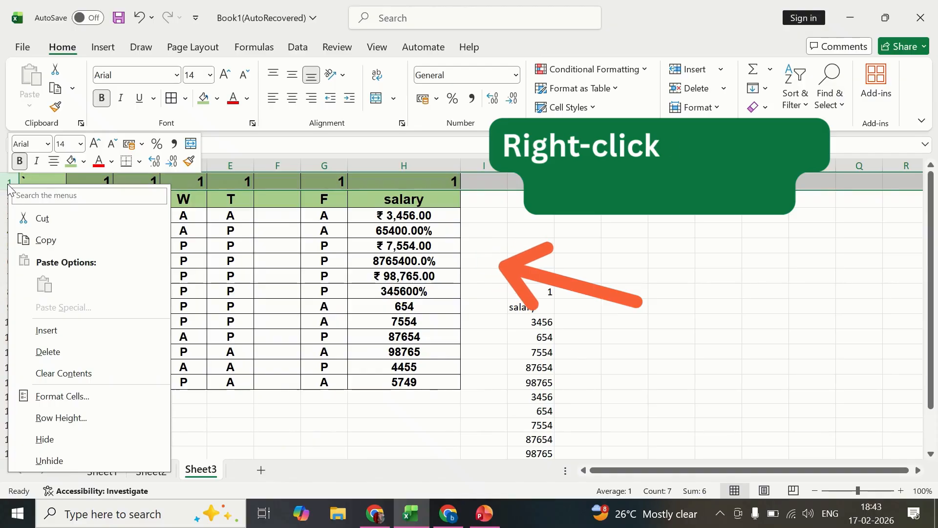
pyautogui.click(44, 331)
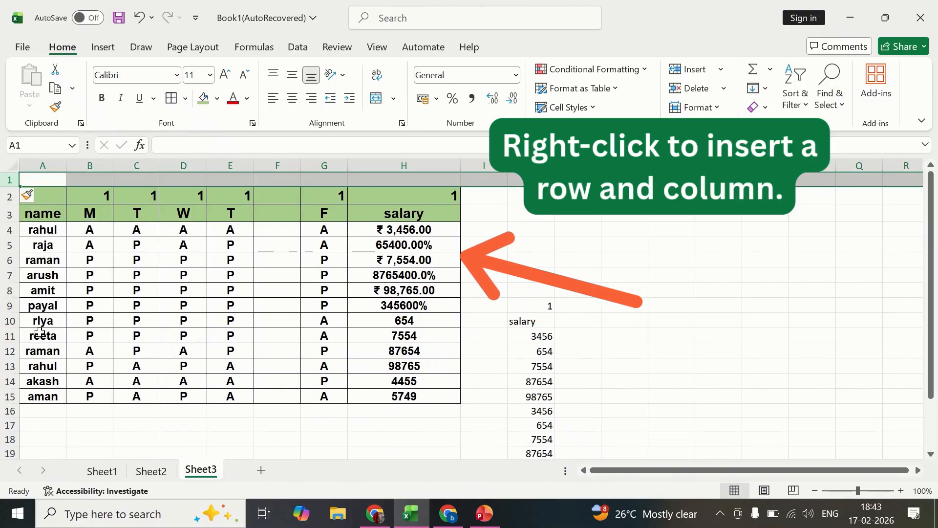
pyautogui.hotkey('ctrl', 'z')
# Insert a blank column before column F of the table
pyautogui.click(277, 166)
pyautogui.rightClick(281, 168)
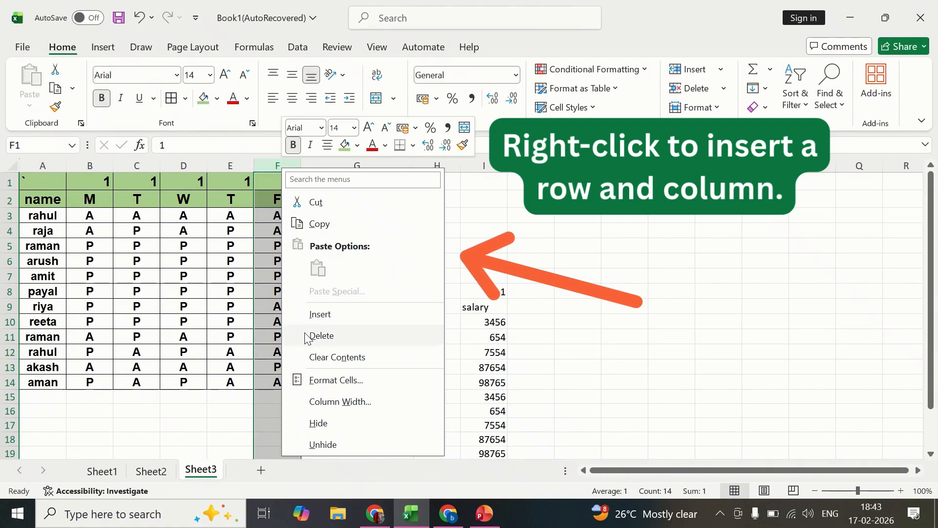
pyautogui.click(323, 320)
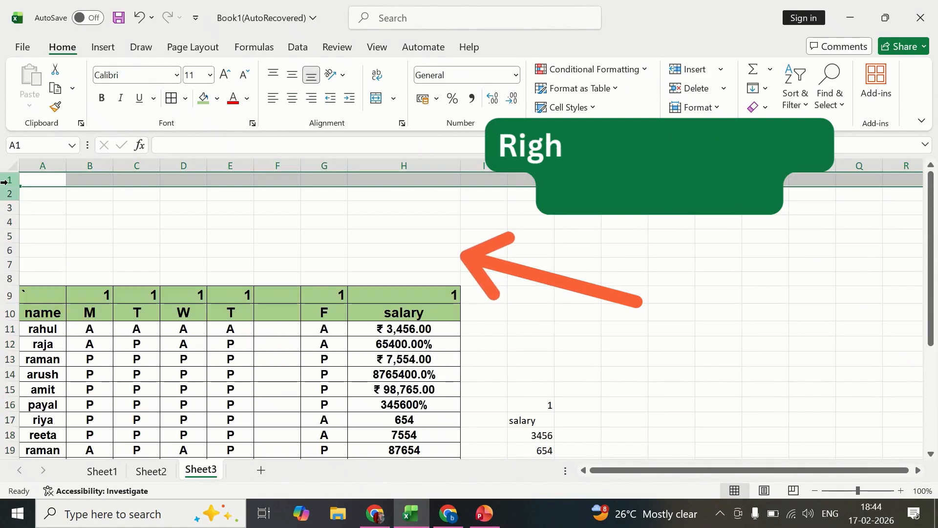
# Delete the blank rows above the table so that it starts in row 1 again
pyautogui.hotkey('ctrl', '-')
pyautogui.hotkey('ctrl', '-')
pyautogui.hotkey('ctrl', '-')
pyautogui.hotkey('ctrl', '-')
pyautogui.hotkey('ctrl', '-')
pyautogui.hotkey('ctrl', '-')
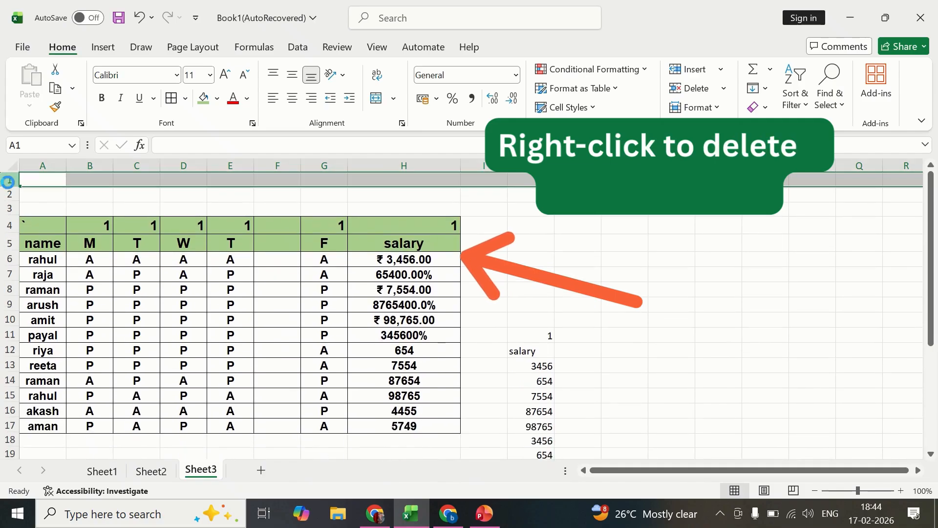
pyautogui.hotkey('ctrl', '-')
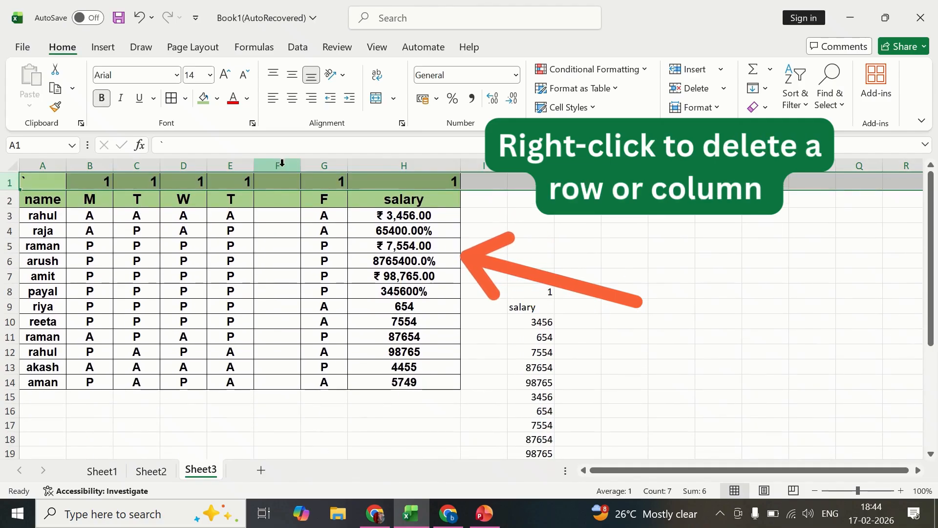
# Insert several blank rows above the table at row 1
pyautogui.click(282, 162)
pyautogui.hotkey('ctrl', 'z')
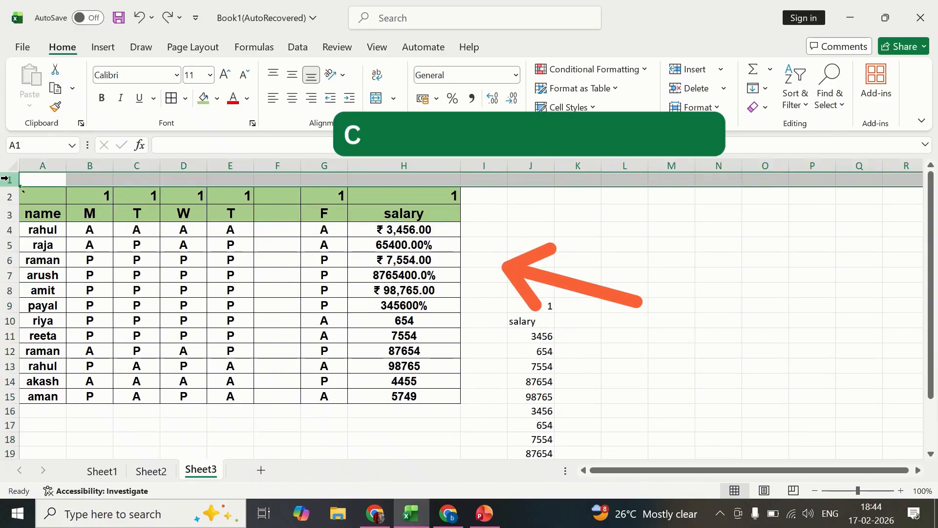
pyautogui.hotkey('ctrl', '+')
pyautogui.hotkey('ctrl', '+')
pyautogui.hotkey('ctrl', '+')
pyautogui.hotkey('ctrl', '+')
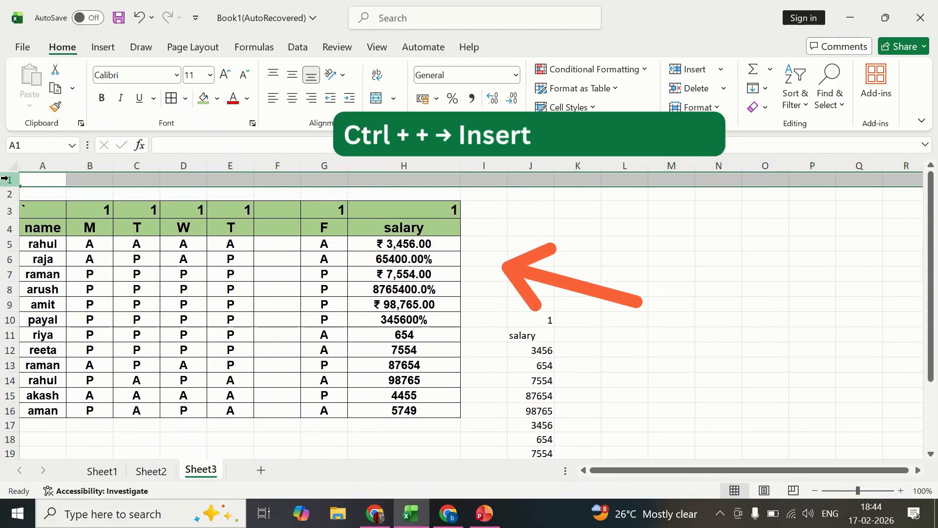
pyautogui.hotkey('ctrl', '+')
pyautogui.hotkey('ctrl', '+')
pyautogui.hotkey('ctrl', '+')
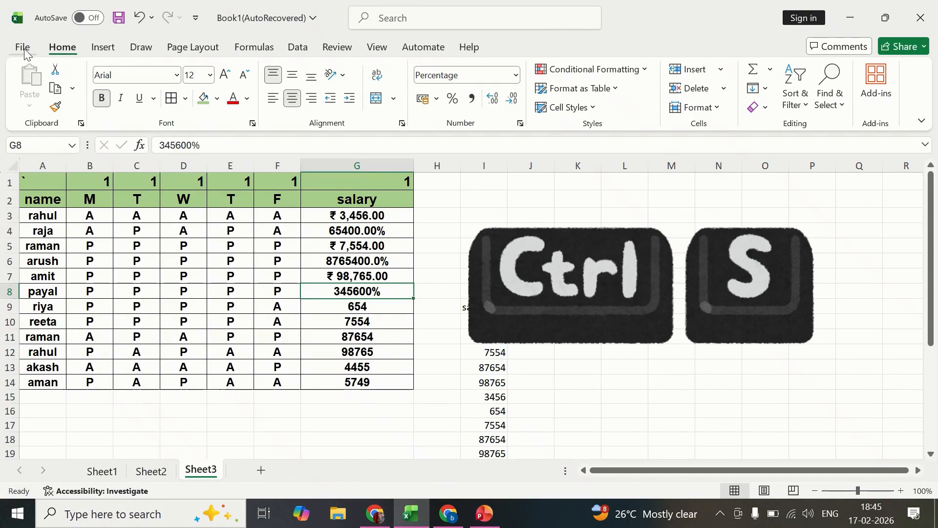
# Save the workbook under its existing name
pyautogui.click(23, 47)
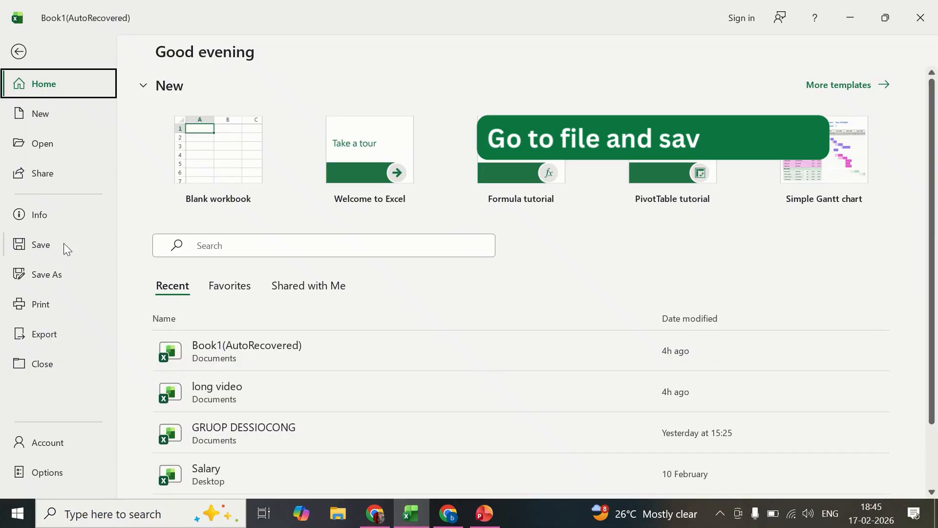
pyautogui.click(65, 242)
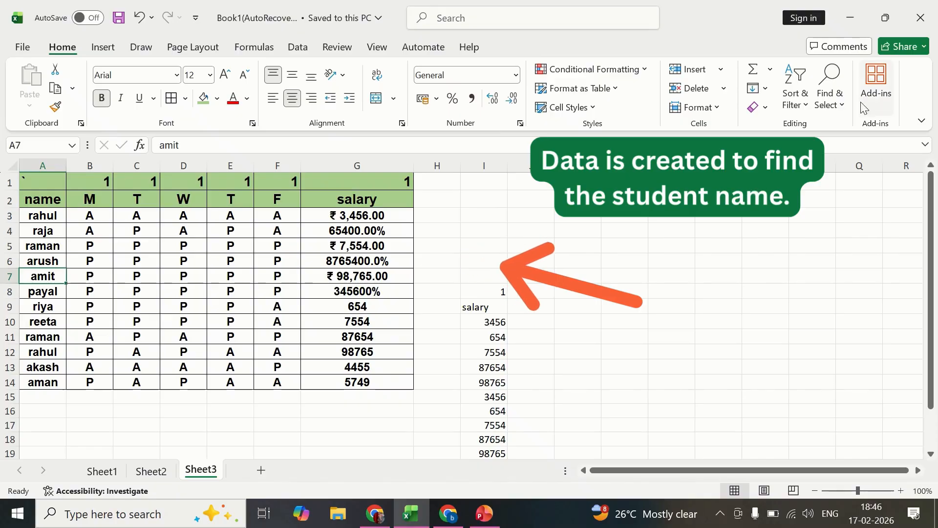
# Replace all occurrences of the misspelled student name in cell A7 with its corrected spelling using Find and Replace
pyautogui.click(834, 93)
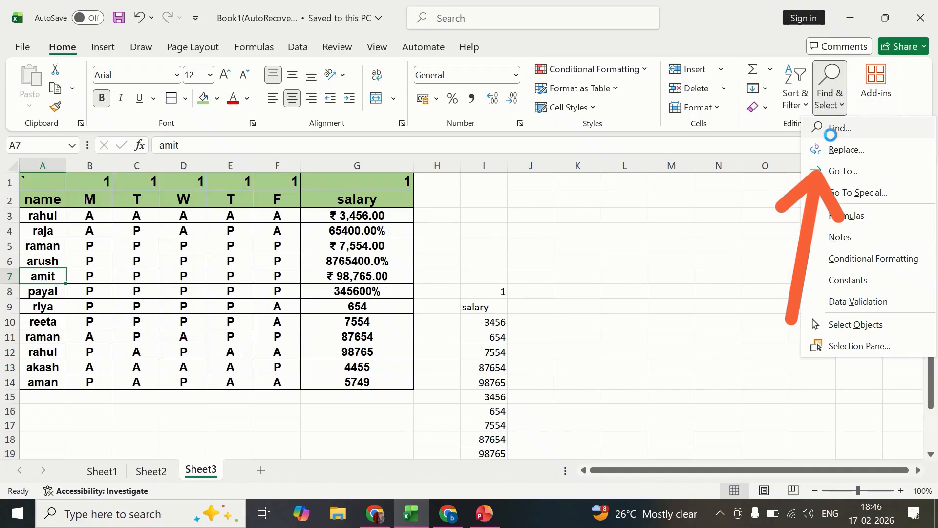
pyautogui.click(832, 137)
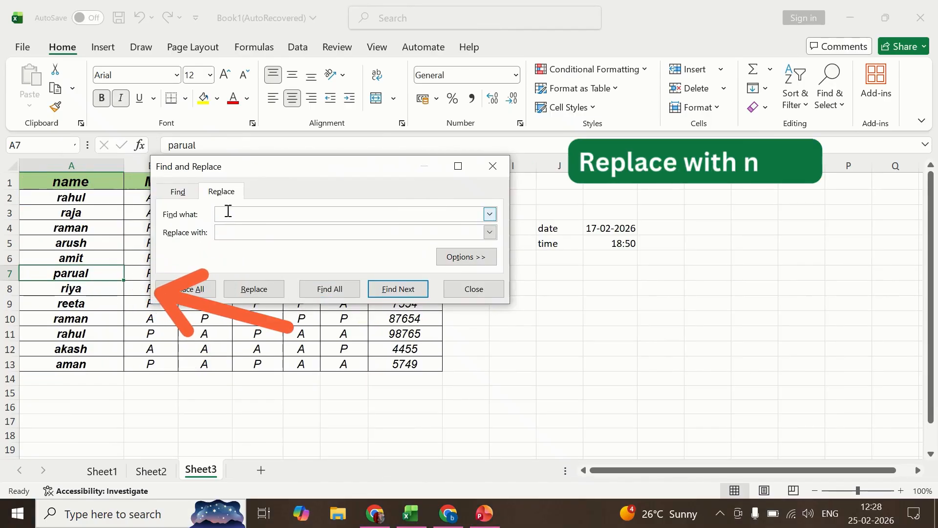
pyautogui.write('parual')
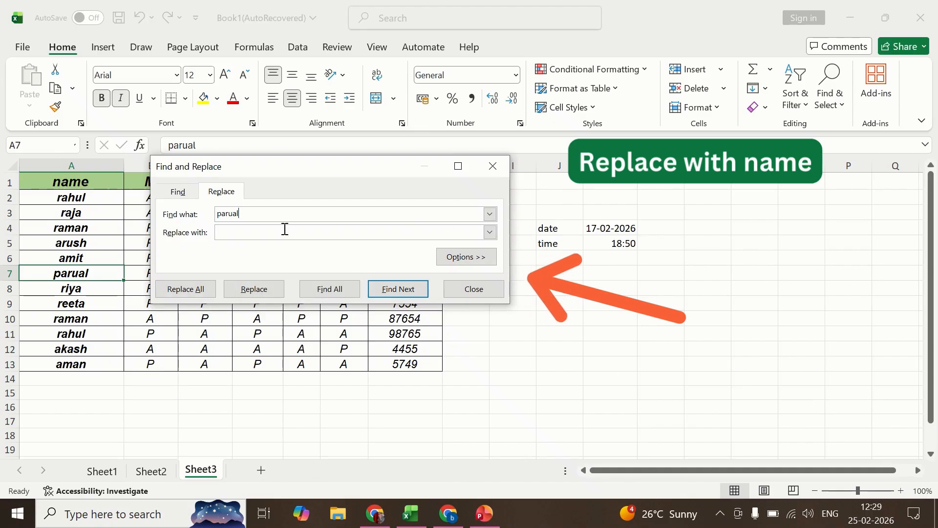
pyautogui.click(262, 227)
pyautogui.write('parul')
pyautogui.click(194, 292)
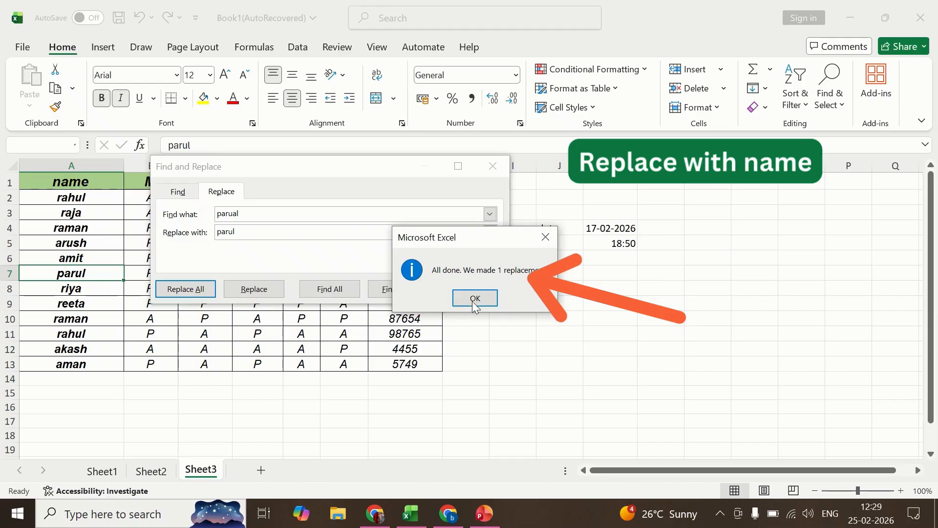
pyautogui.click(474, 299)
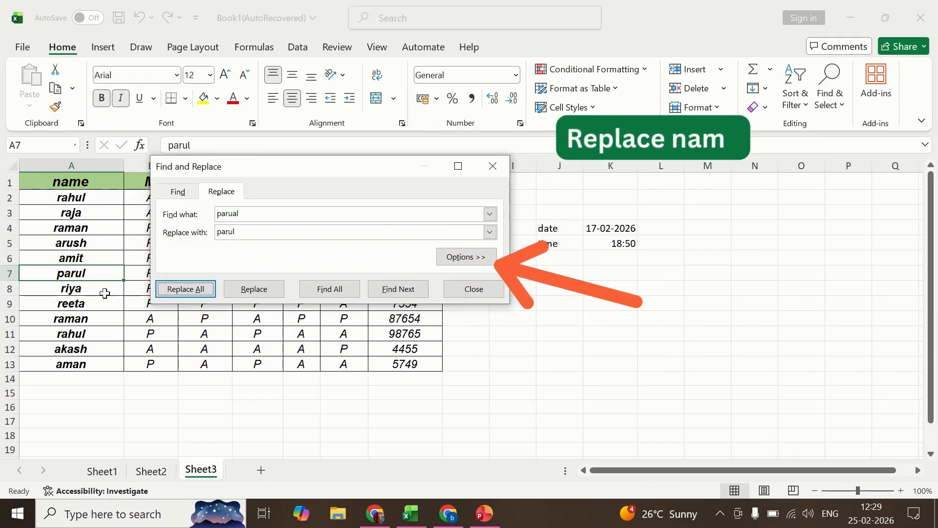
# Close the Find and Replace dialog
pyautogui.click(458, 289)
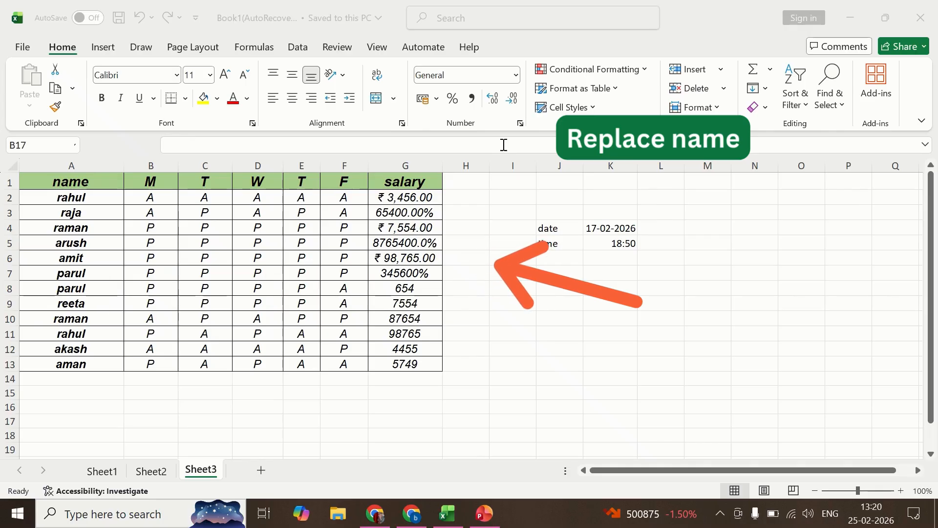
pyautogui.moveTo(498, 1)
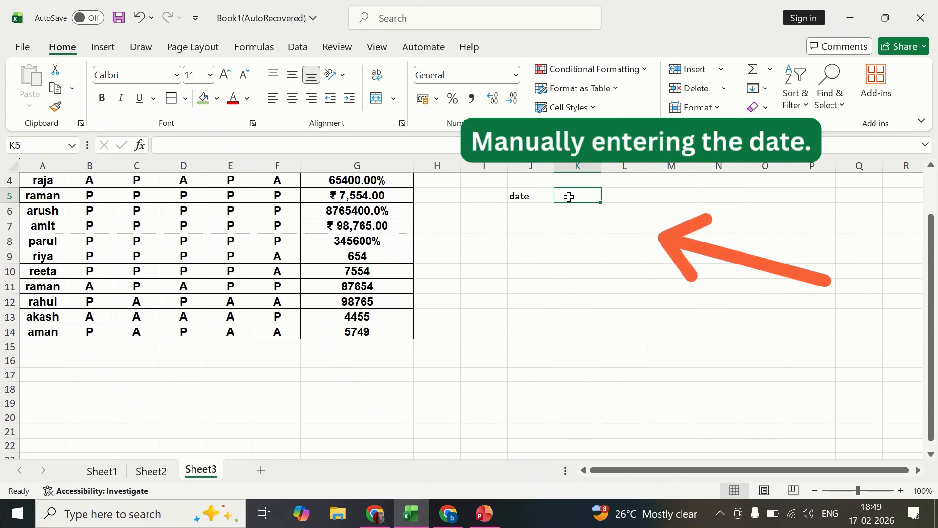
# Insert the current date, 17-02-2026, as a static value in cell K5 beside the date label
pyautogui.hotkey('ctrl', ';')
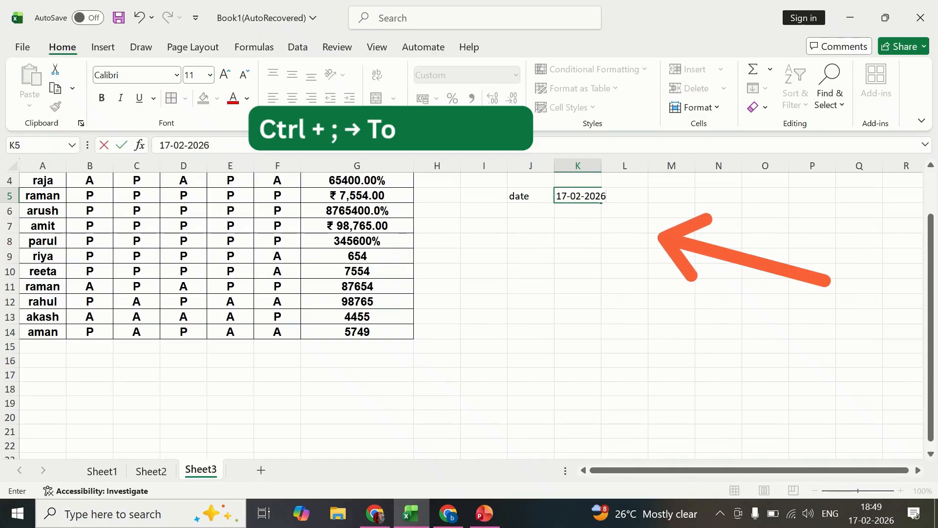
pyautogui.click(670, 200)
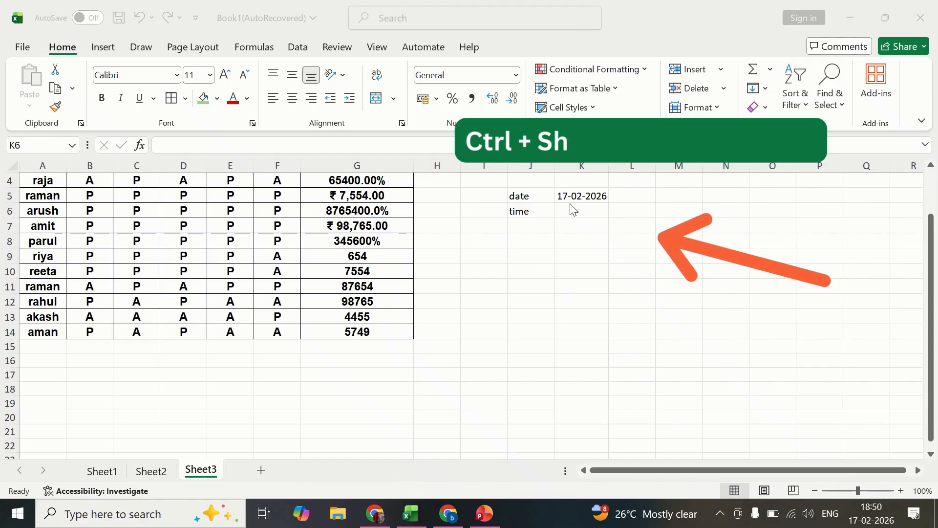
# Insert the current time, 18:50, as a static value in cell K6 beside the time label
pyautogui.click(573, 209)
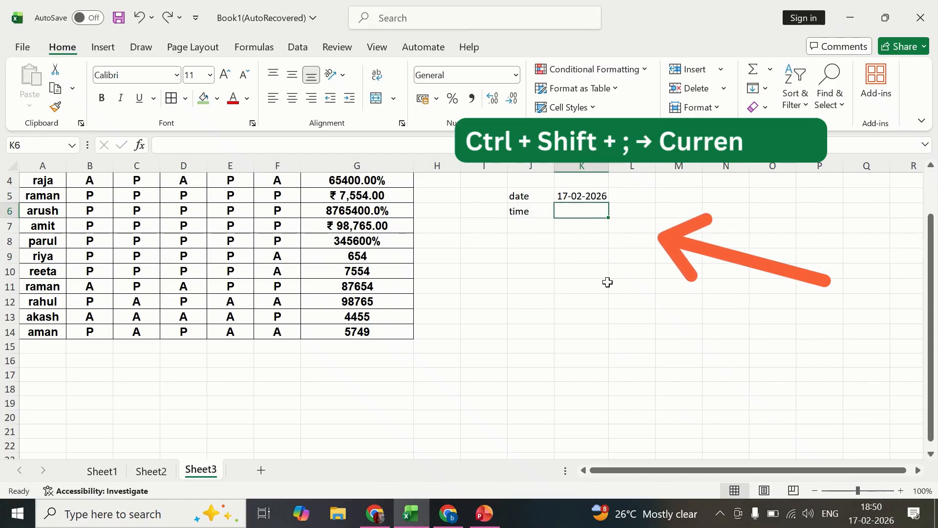
pyautogui.hotkey('ctrl', 'shift', ';')
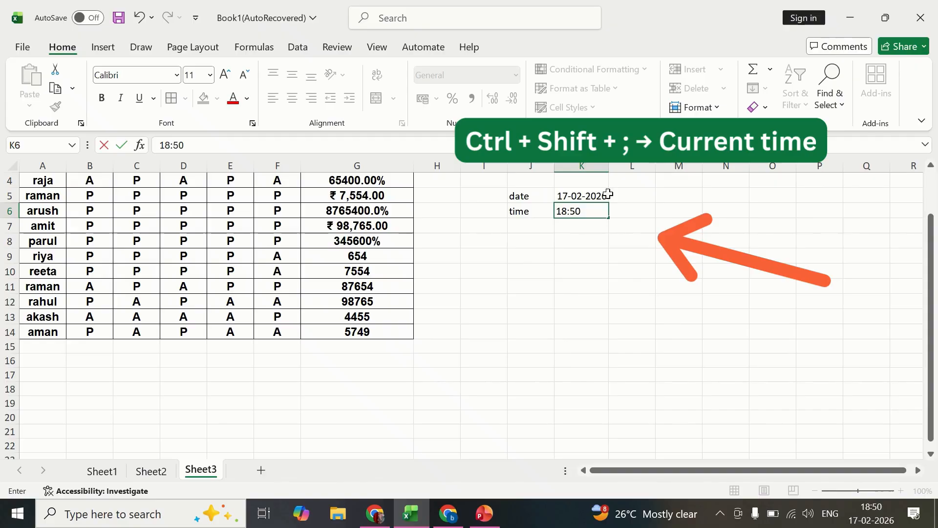
pyautogui.click(611, 244)
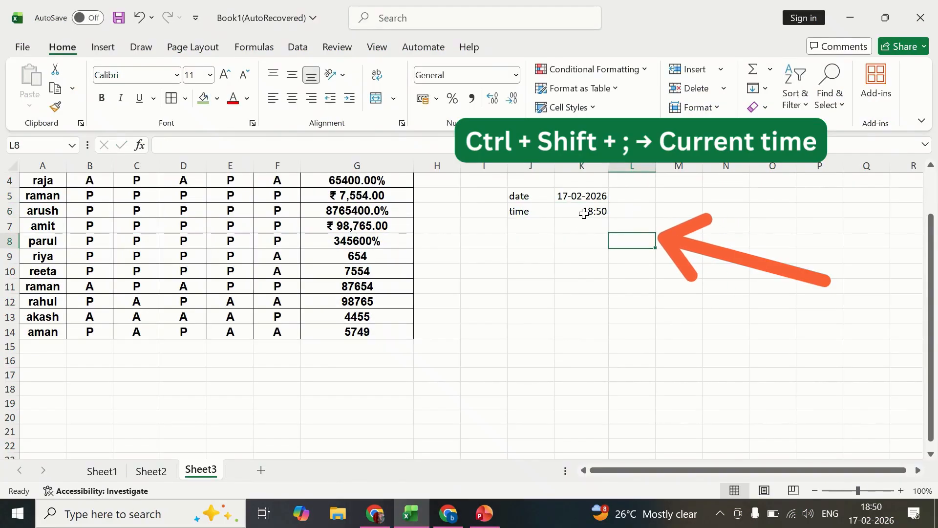